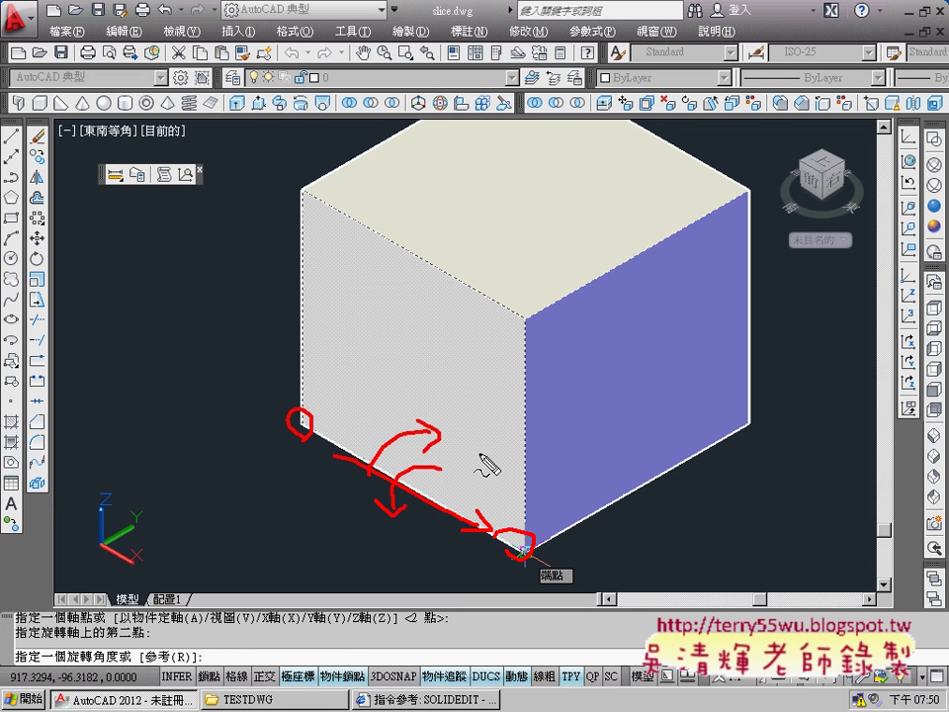
# Apply the trial -15° left-face rotation, then undo it to restore the plain cube
pyautogui.press('Escape')
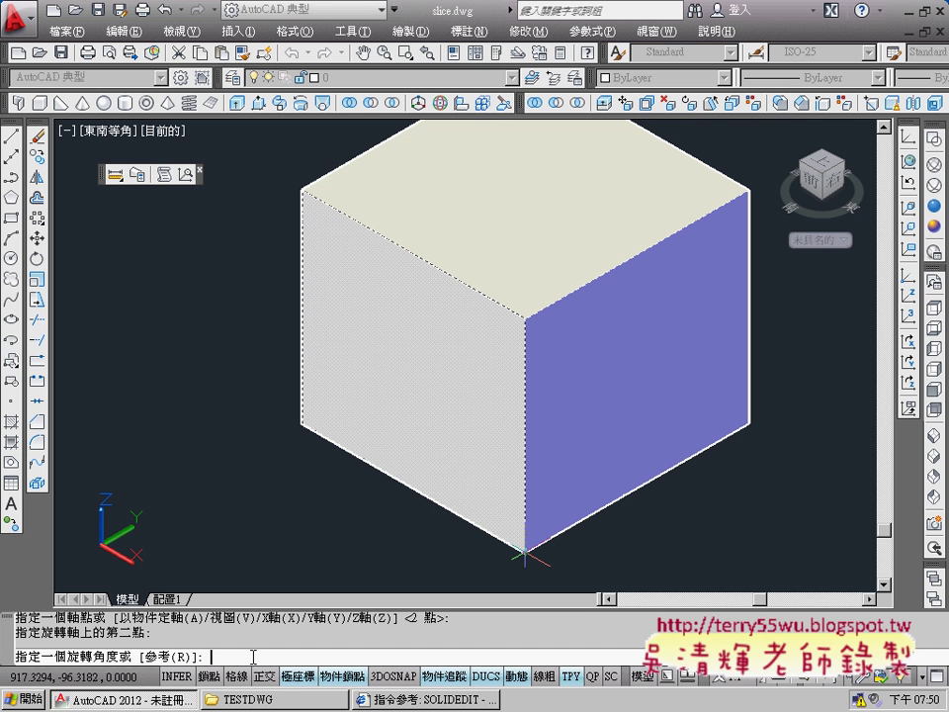
pyautogui.write('-15')
pyautogui.press('Return')
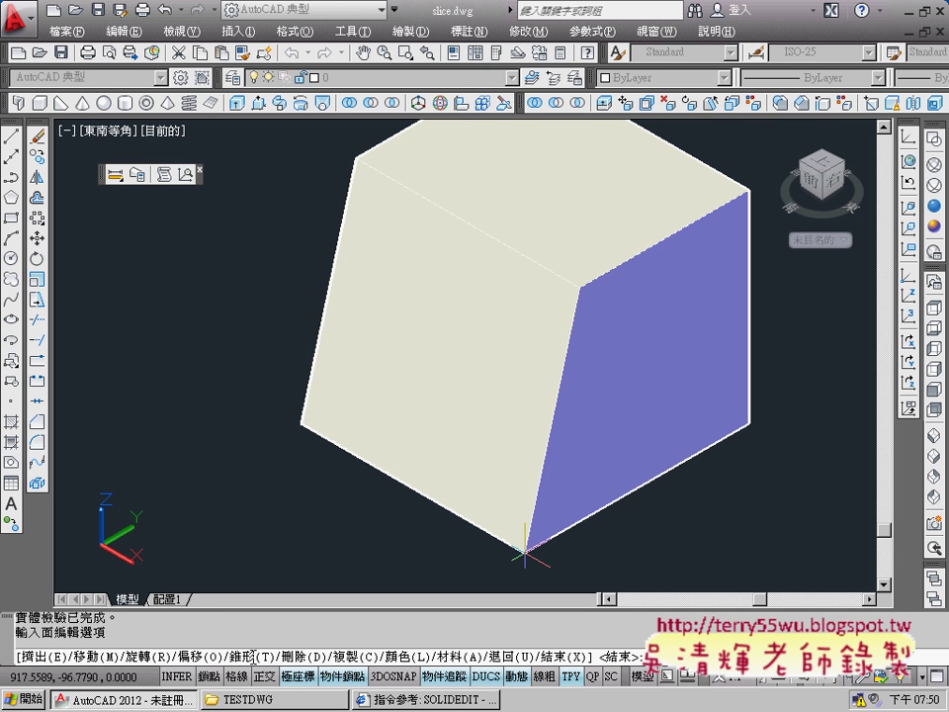
pyautogui.write('u')
pyautogui.press('Return')
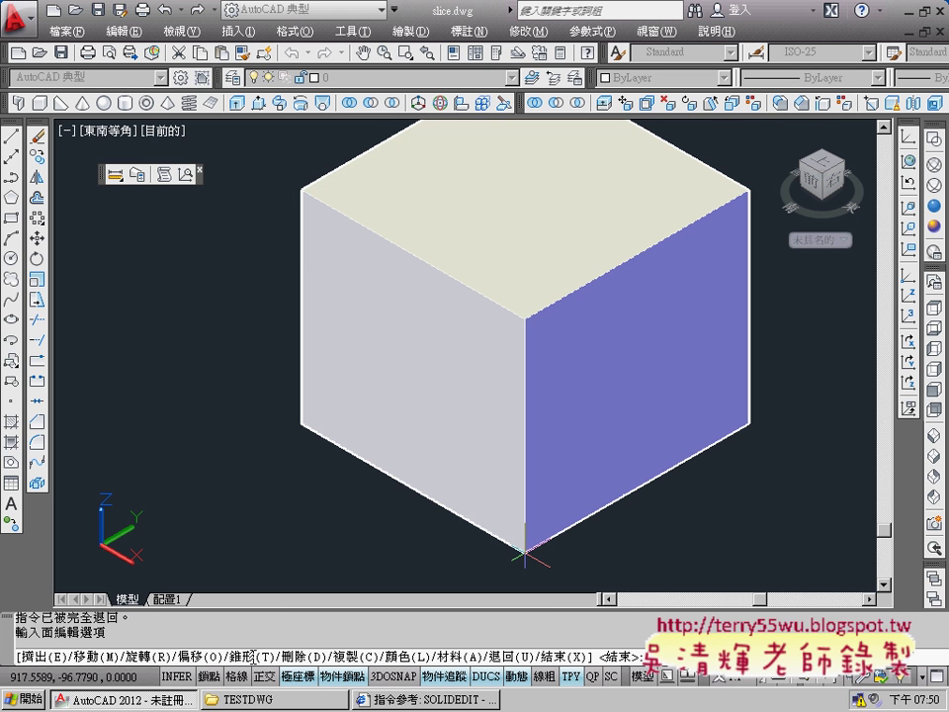
pyautogui.press('Down')
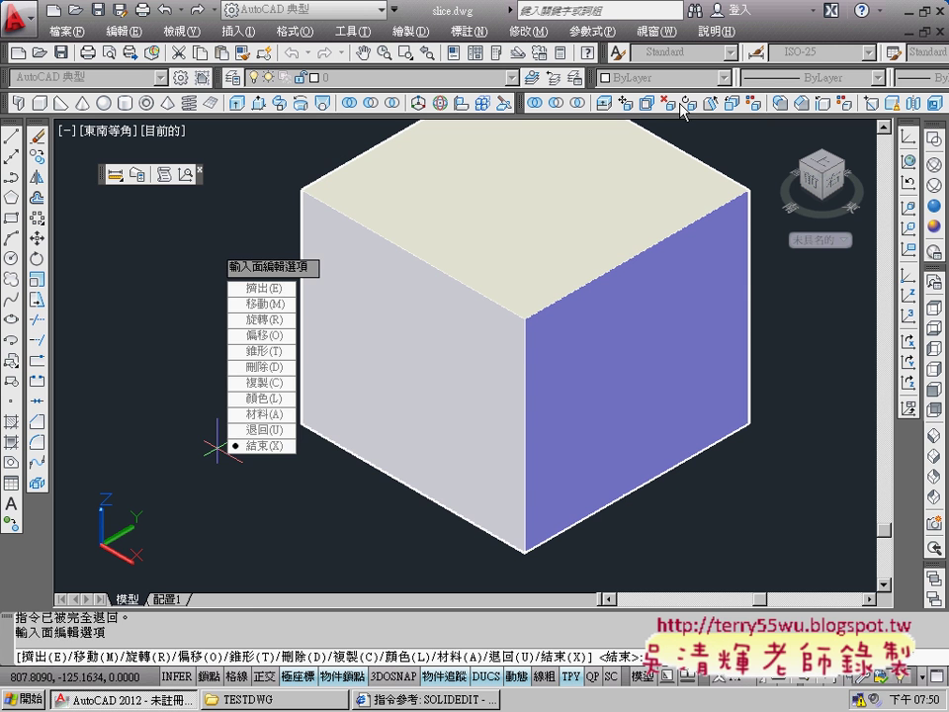
pyautogui.press('Down')
pyautogui.press('Down')
pyautogui.press('Return')
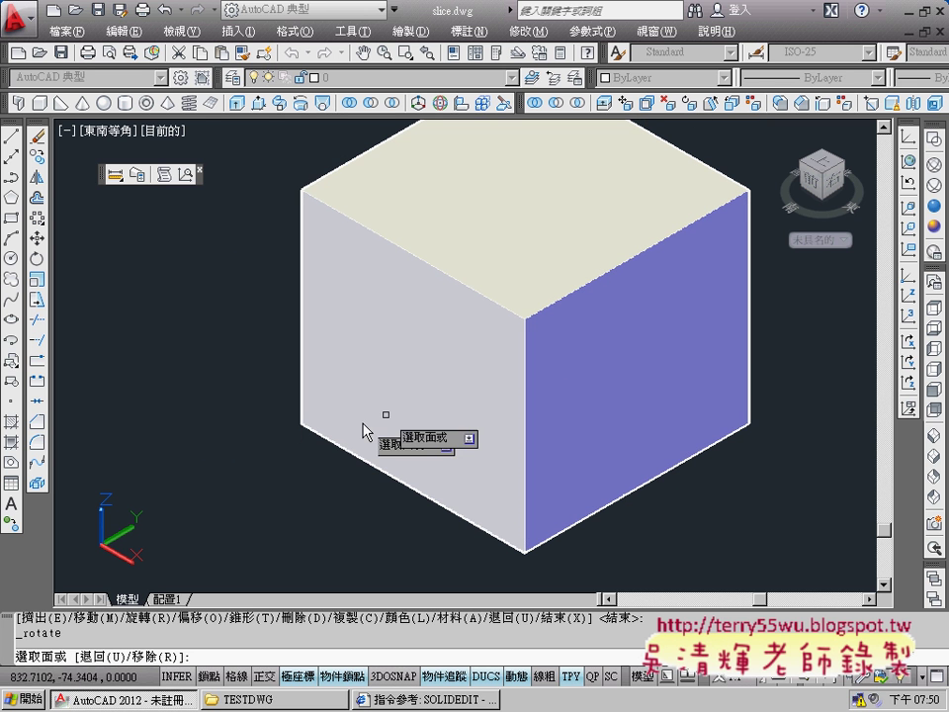
pyautogui.click(426, 405)
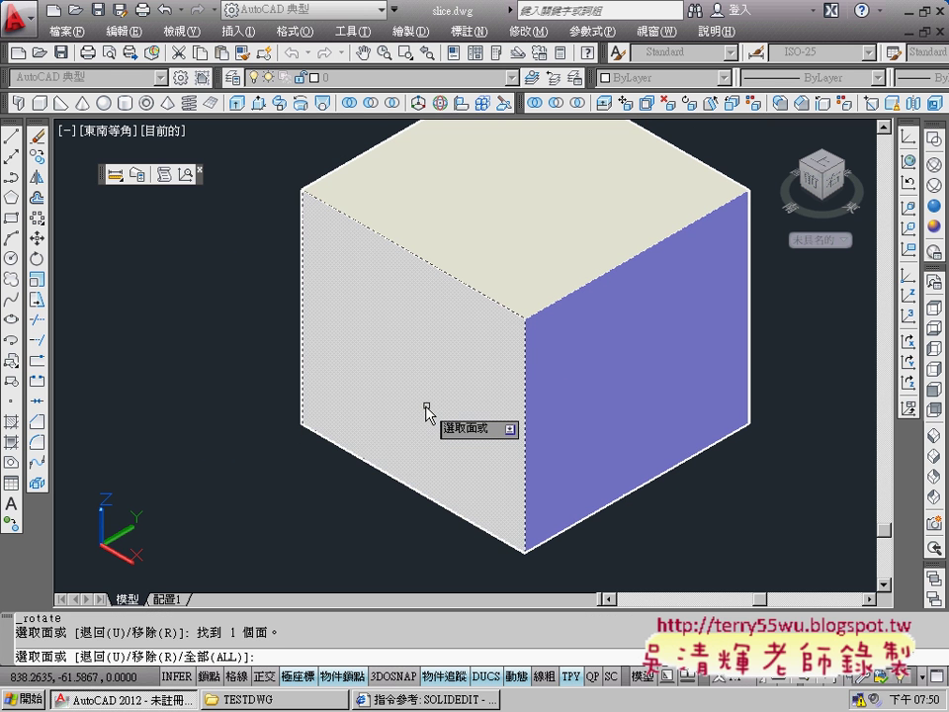
pyautogui.press('Return')
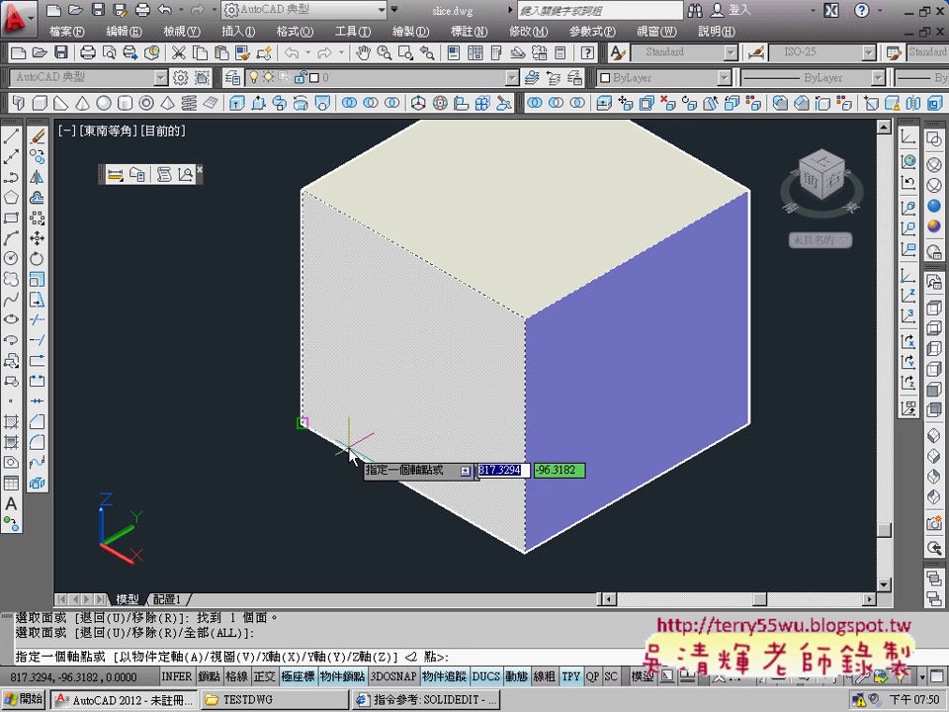
pyautogui.click(302, 423)
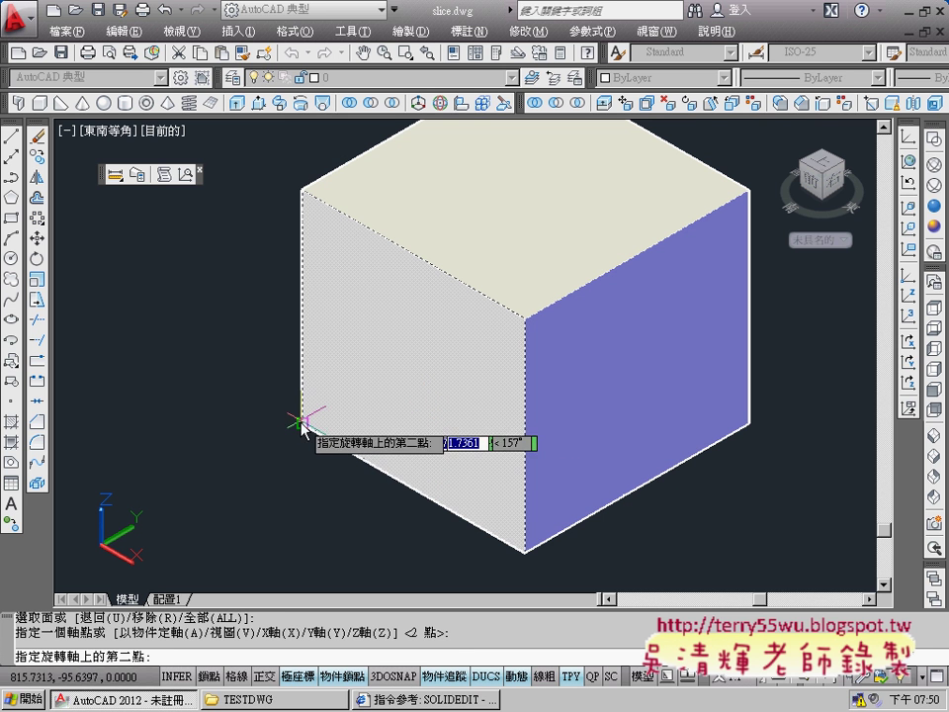
pyautogui.click(523, 550)
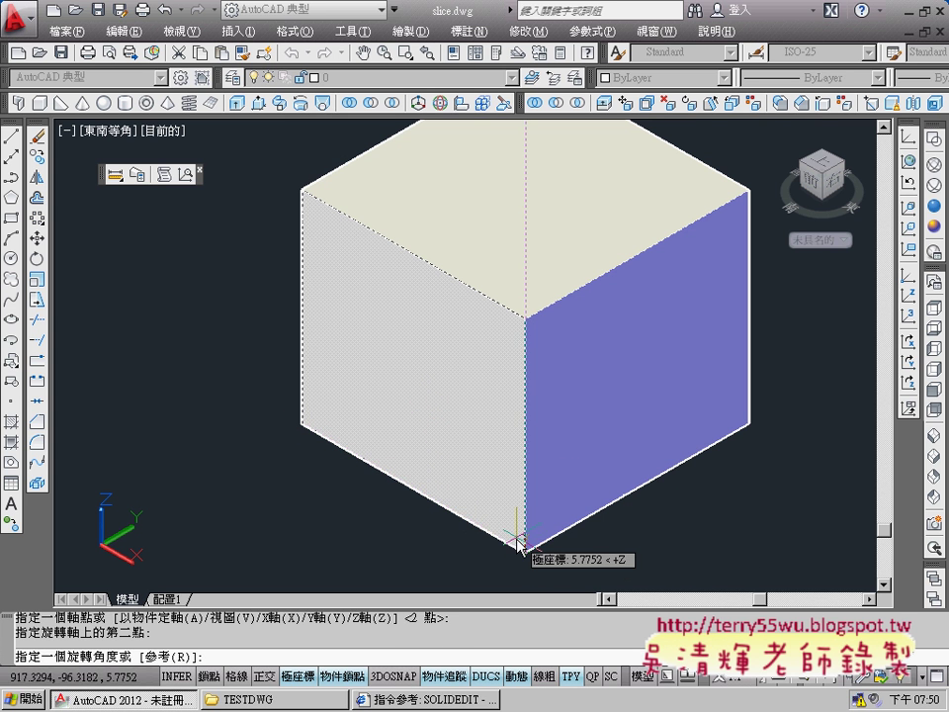
pyautogui.write('15')
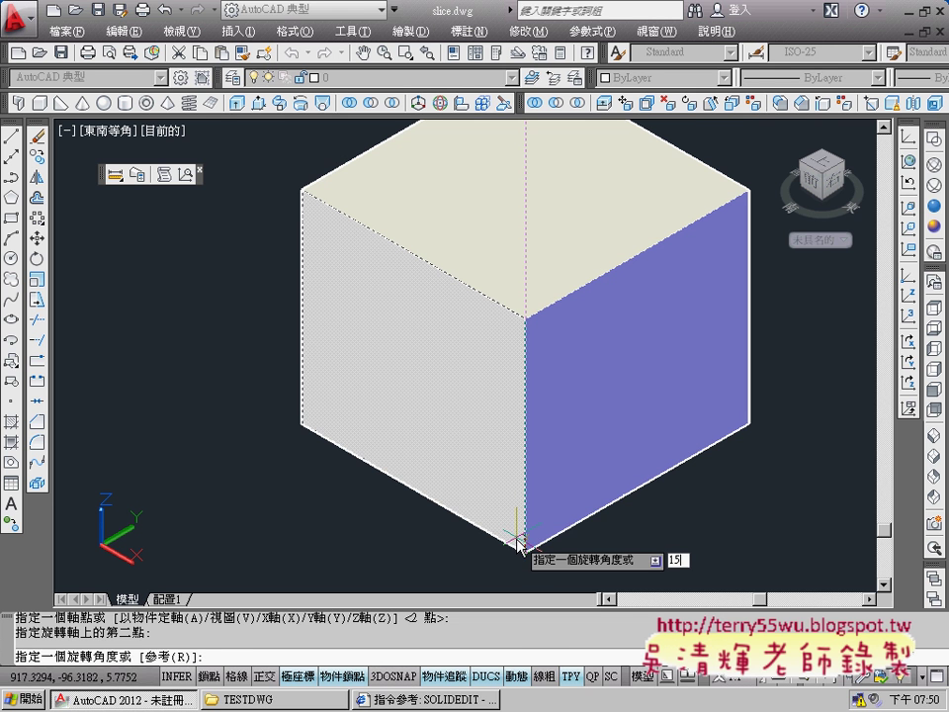
pyautogui.press('Return')
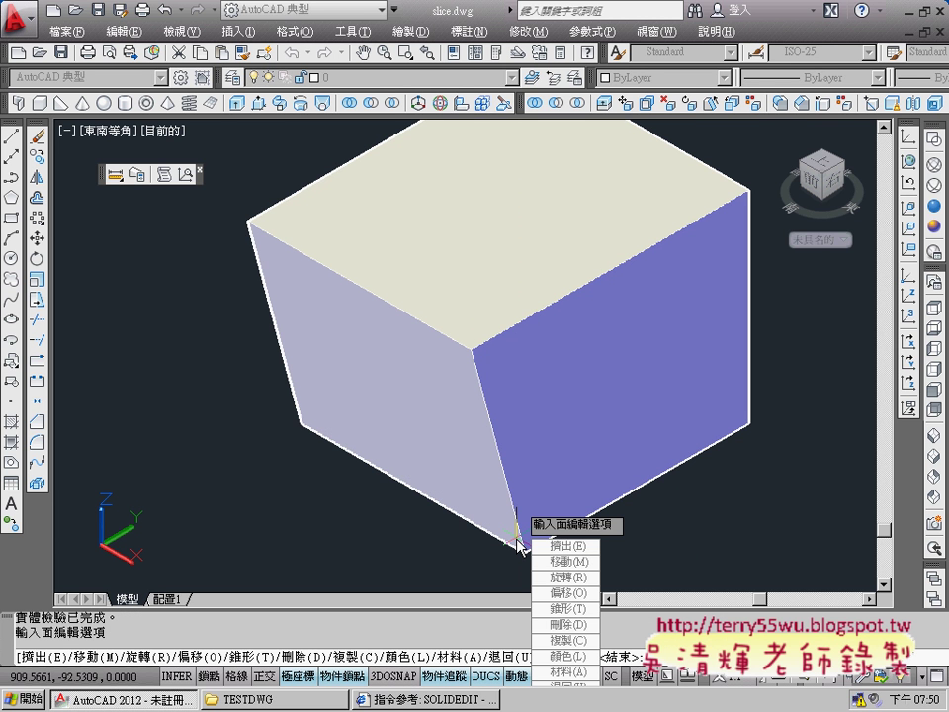
pyautogui.write('u')
pyautogui.press('Return')
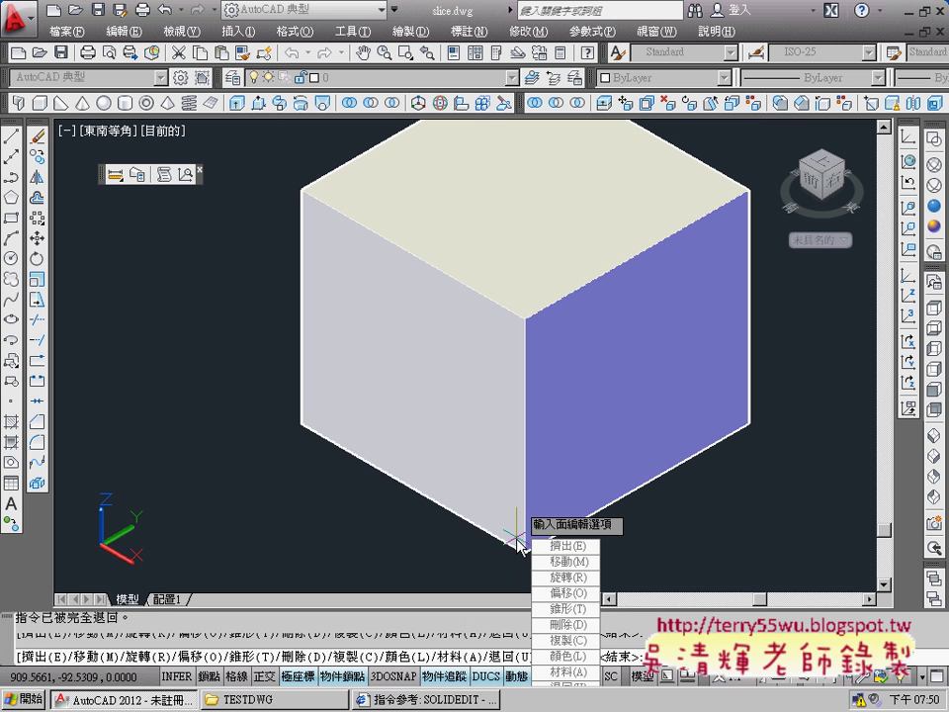
# Rotate the cube's left face -15° about the axis through its two bottom corners
pyautogui.click(571, 576)
pyautogui.click(451, 427)
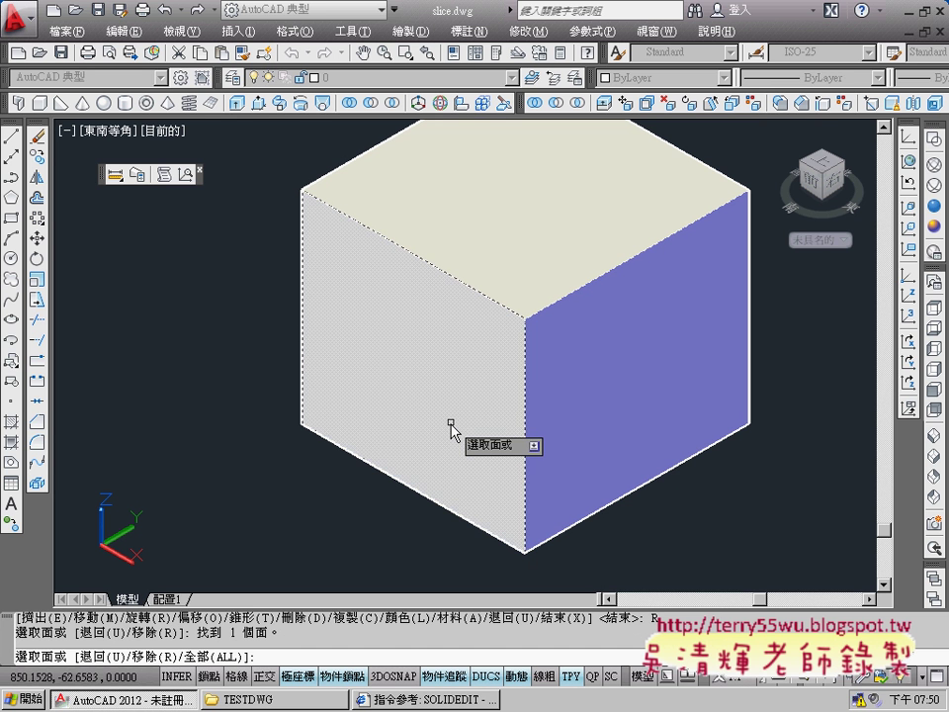
pyautogui.press('Return')
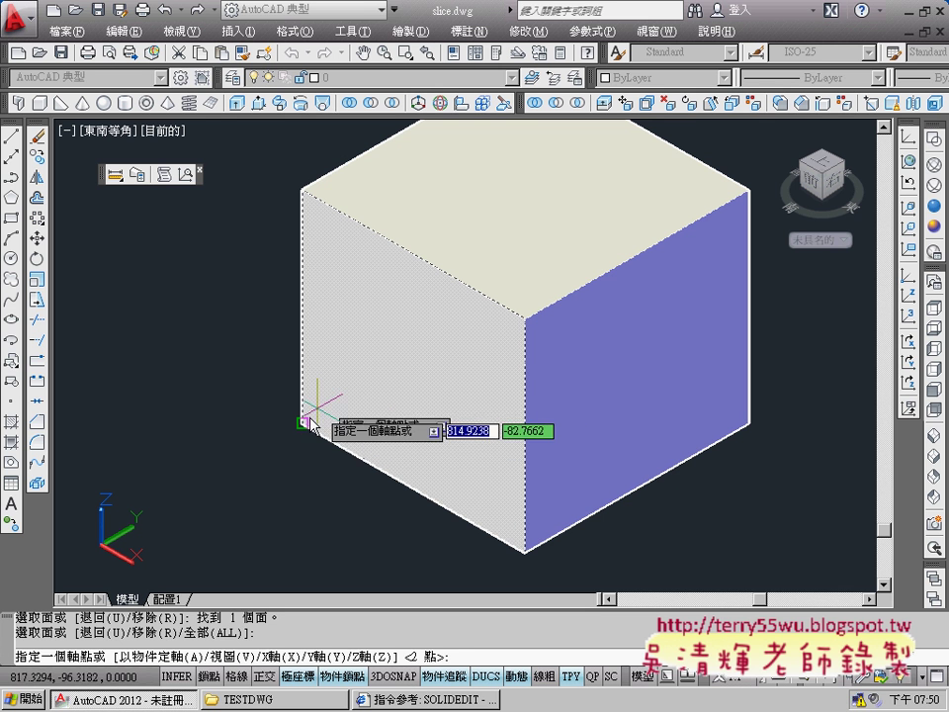
pyautogui.click(303, 423)
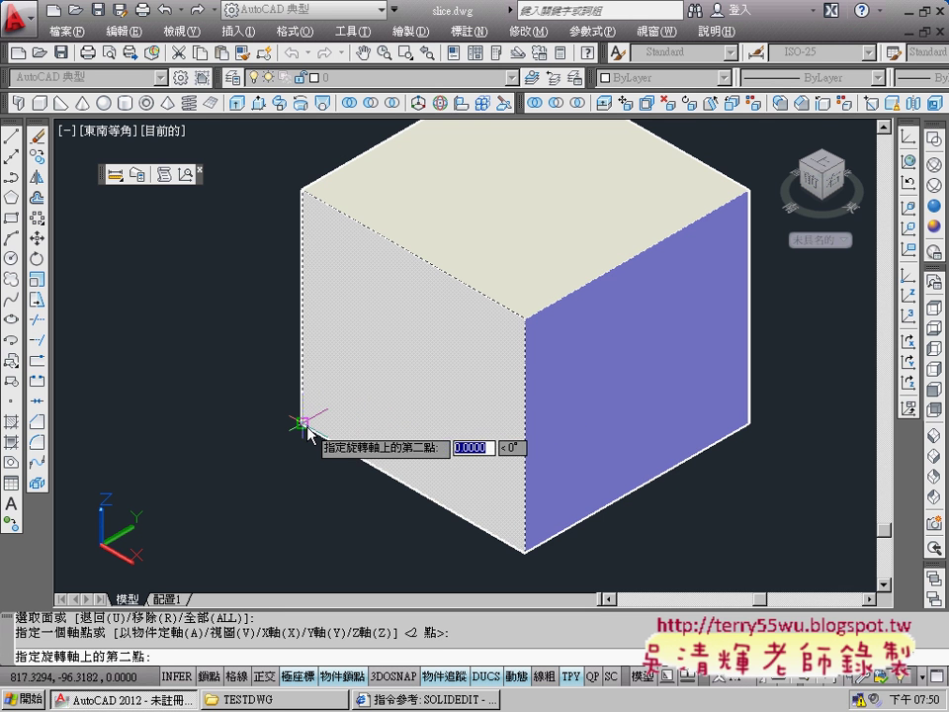
pyautogui.click(526, 560)
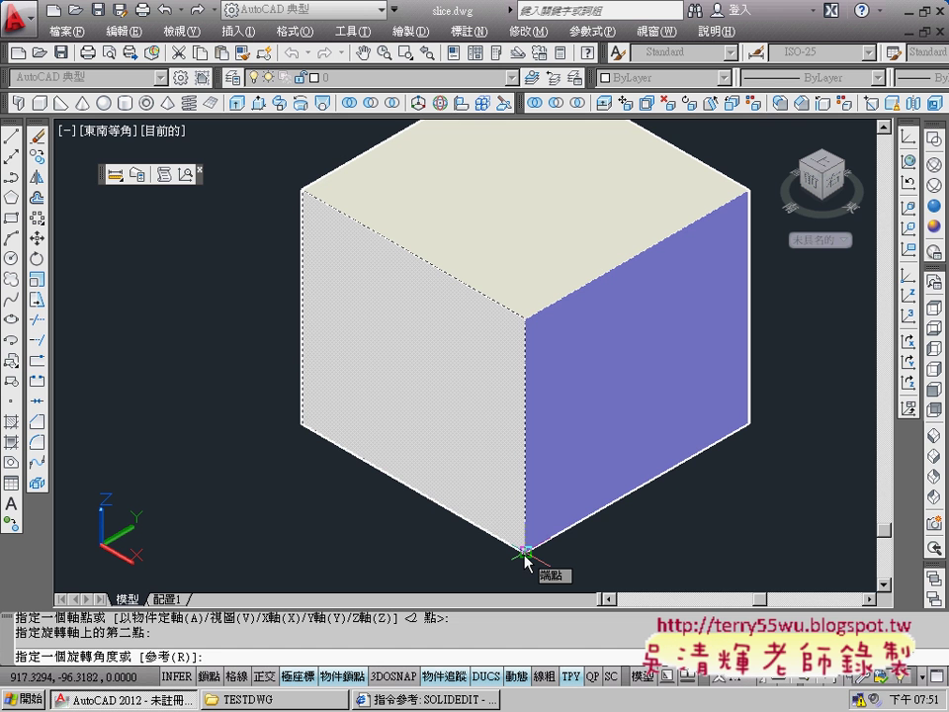
pyautogui.write('-15')
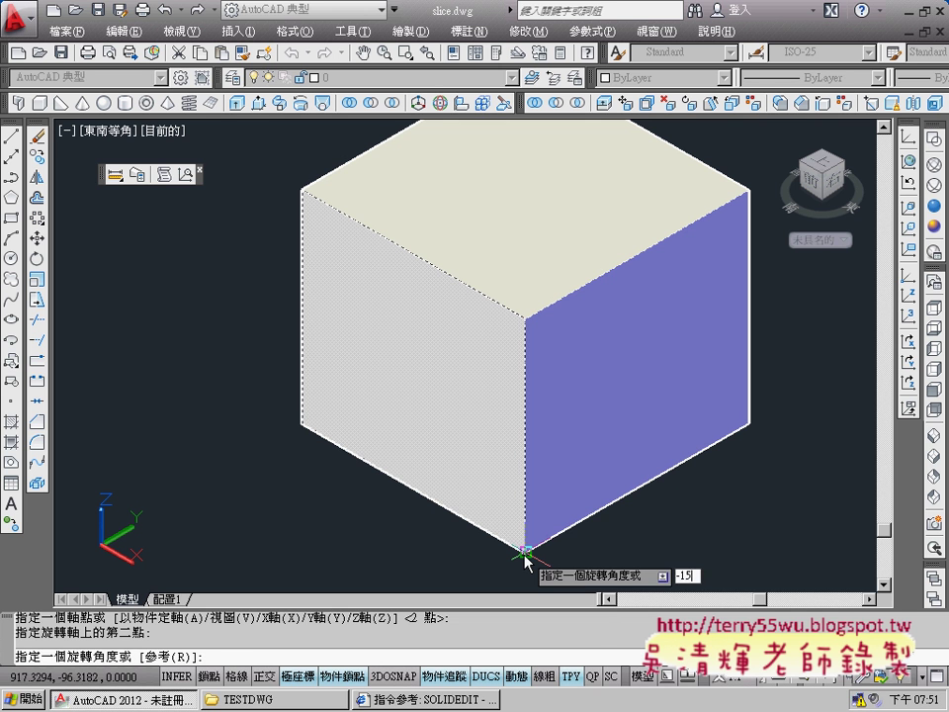
pyautogui.press('Return')
pyautogui.press('Down')
pyautogui.press('Down')
pyautogui.press('Down')
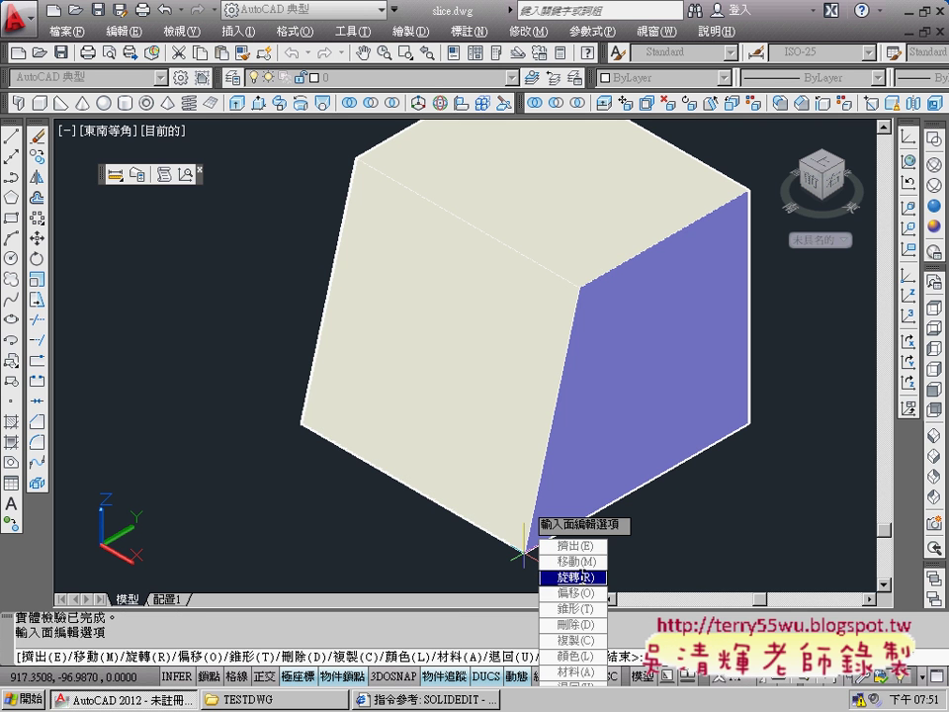
pyautogui.press('Return')
# Rotate the cube's right face -15° about its bottom edge, from front corner to right corner
pyautogui.click(643, 435)
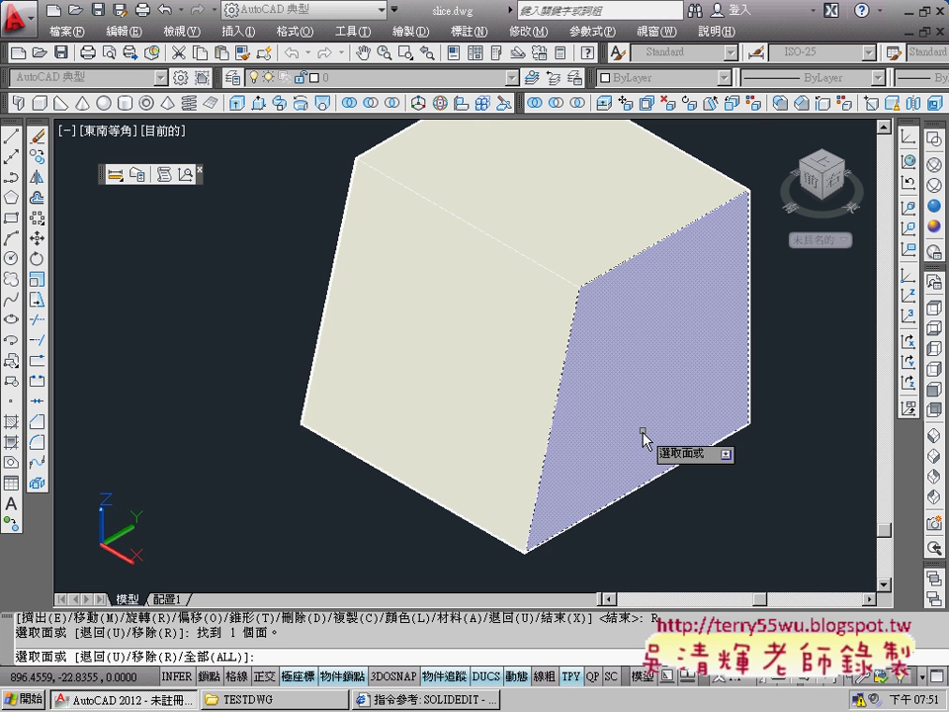
pyautogui.press('Return')
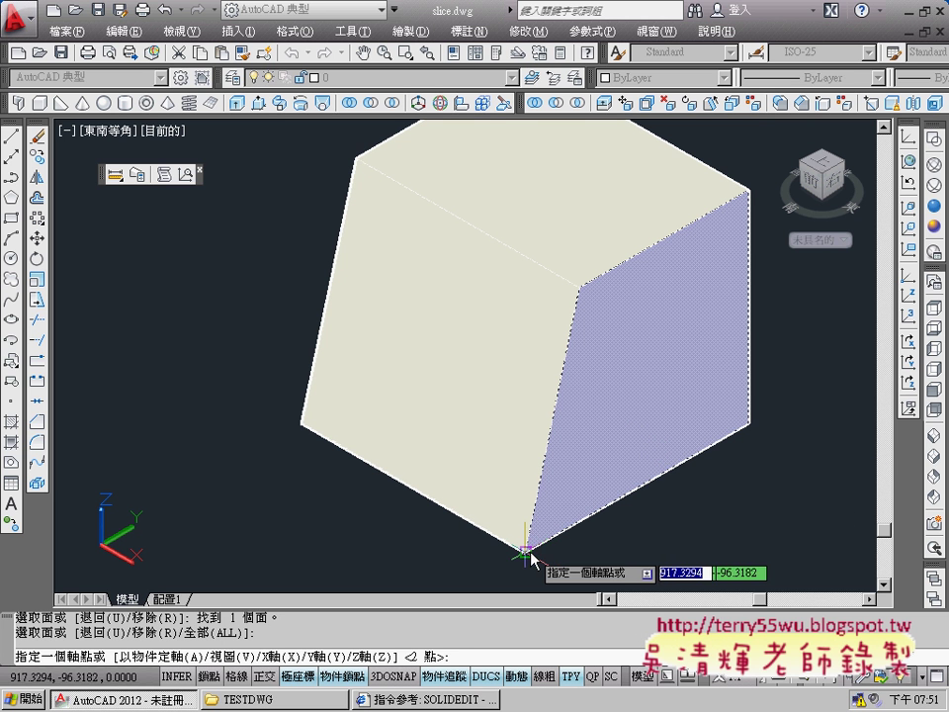
pyautogui.click(526, 549)
pyautogui.click(748, 425)
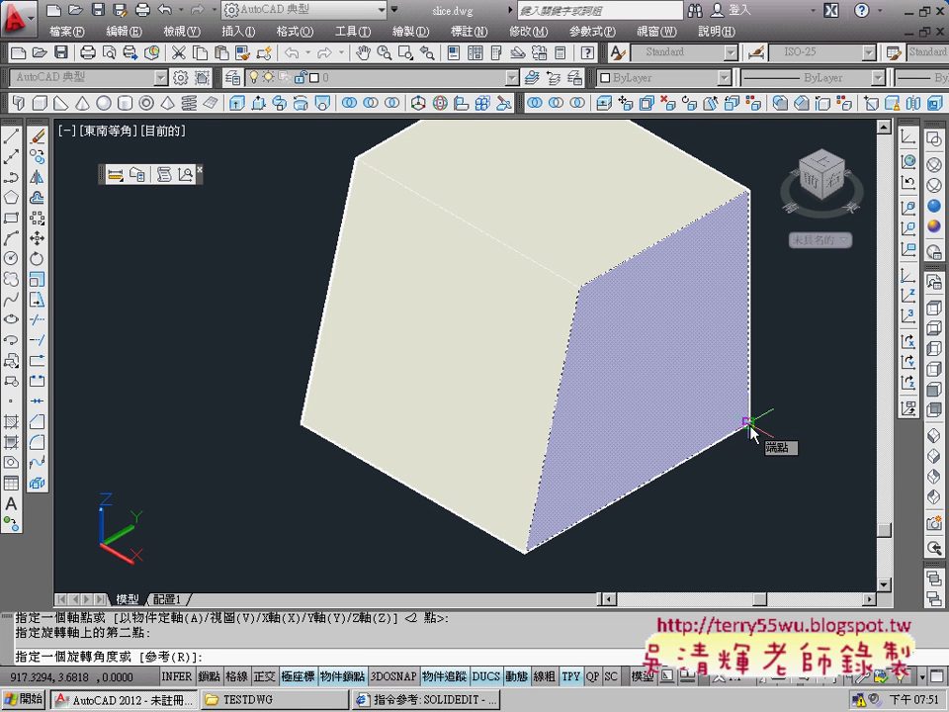
pyautogui.click(750, 425)
pyautogui.moveTo(542, 543); pyautogui.dragTo(525, 550)
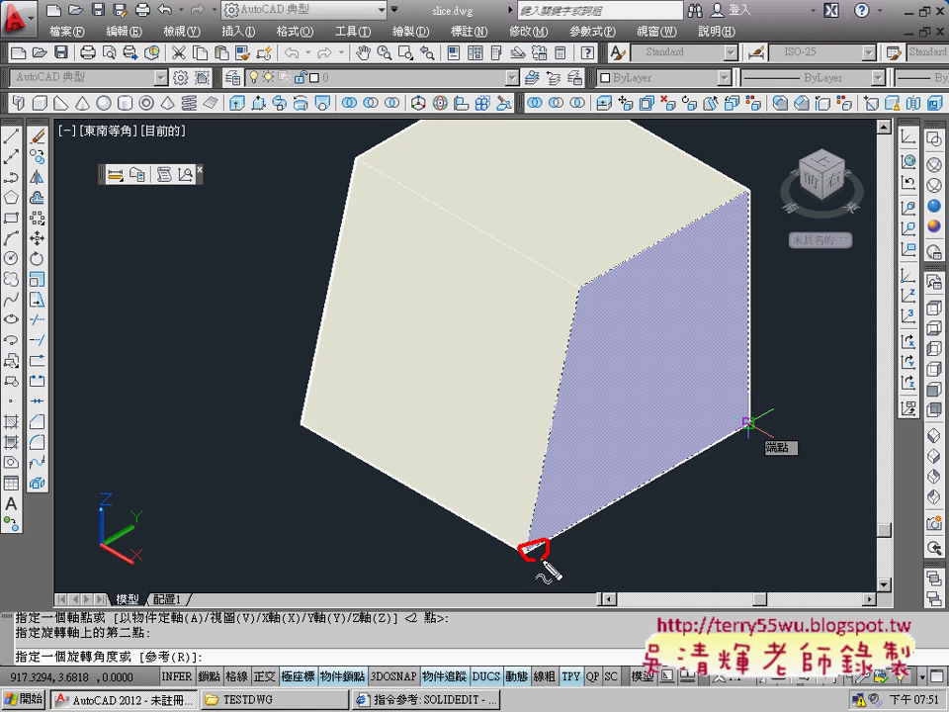
pyautogui.moveTo(753, 407); pyautogui.dragTo(744, 428)
pyautogui.moveTo(586, 514)
pyautogui.mouseDown()
pyautogui.moveTo(727, 451)
pyautogui.moveTo(737, 435)
pyautogui.mouseUp()
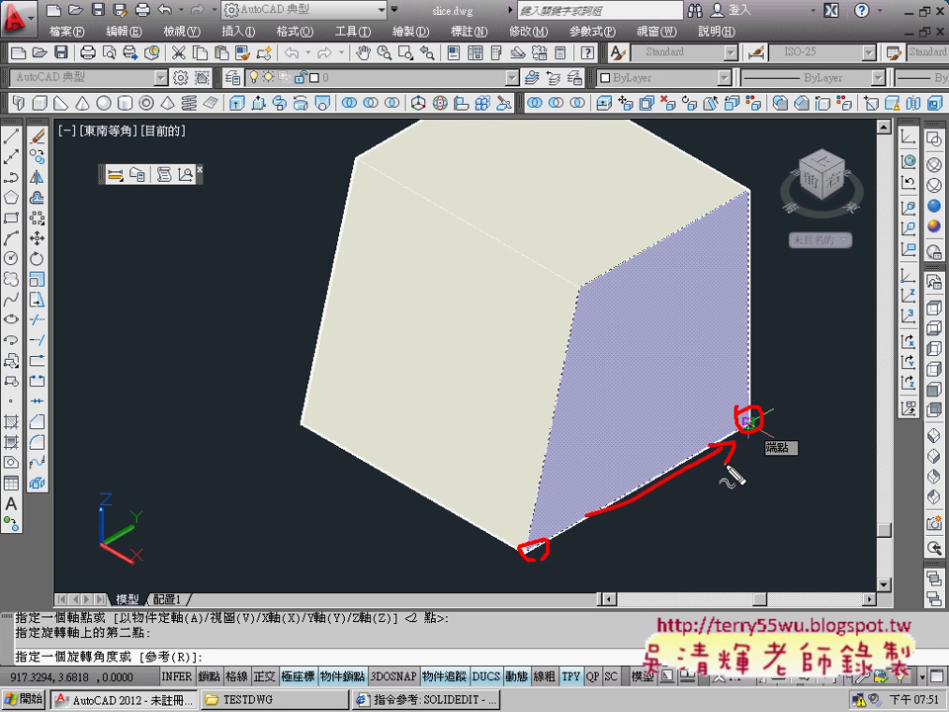
pyautogui.press('Escape')
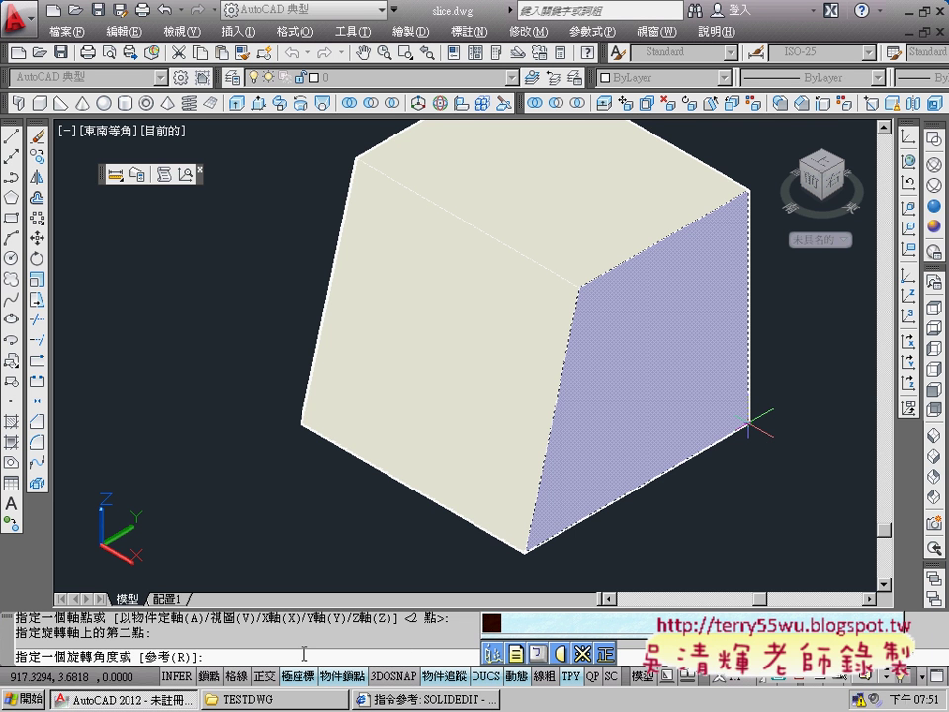
pyautogui.write('-15')
pyautogui.press('Return')
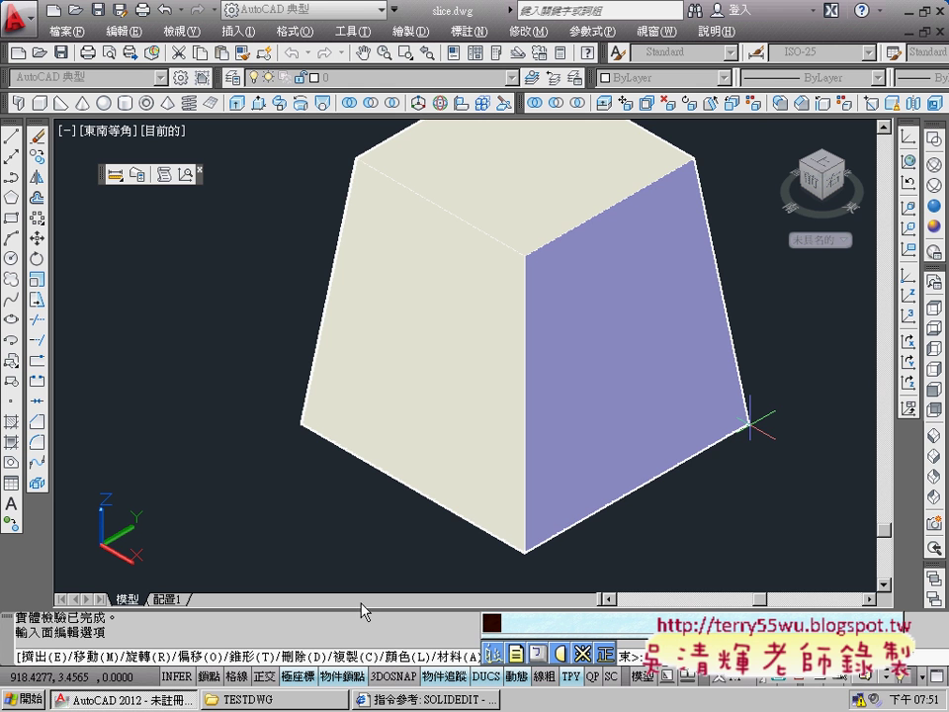
# Recentre the solid in the view and switch to SW Isometric
pyautogui.rightClick(719, 481)
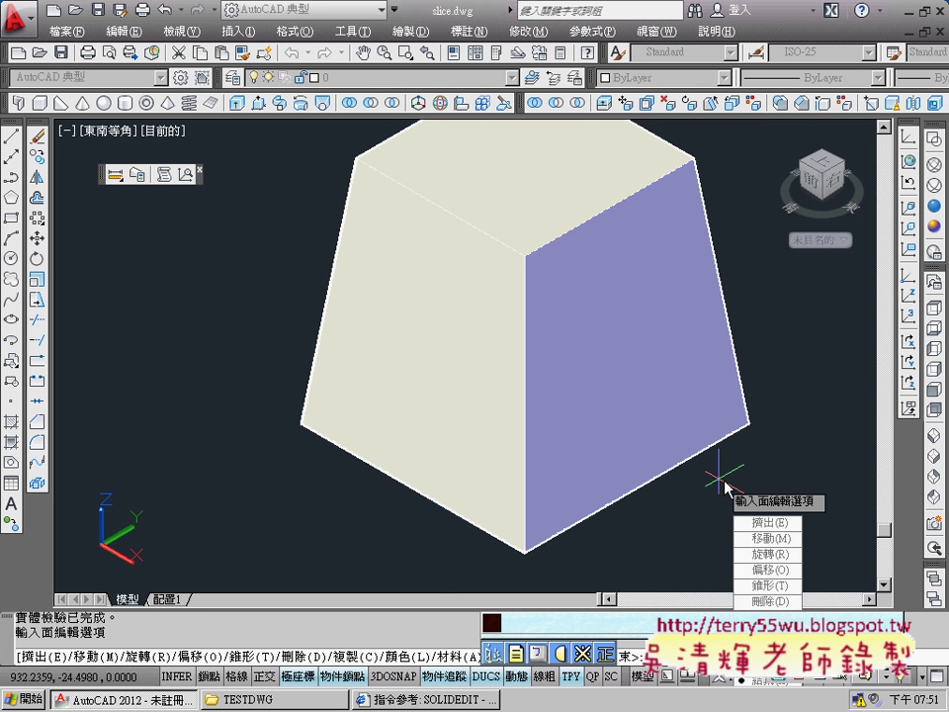
pyautogui.moveTo(730, 480); pyautogui.dragTo(563, 514, button='middle')
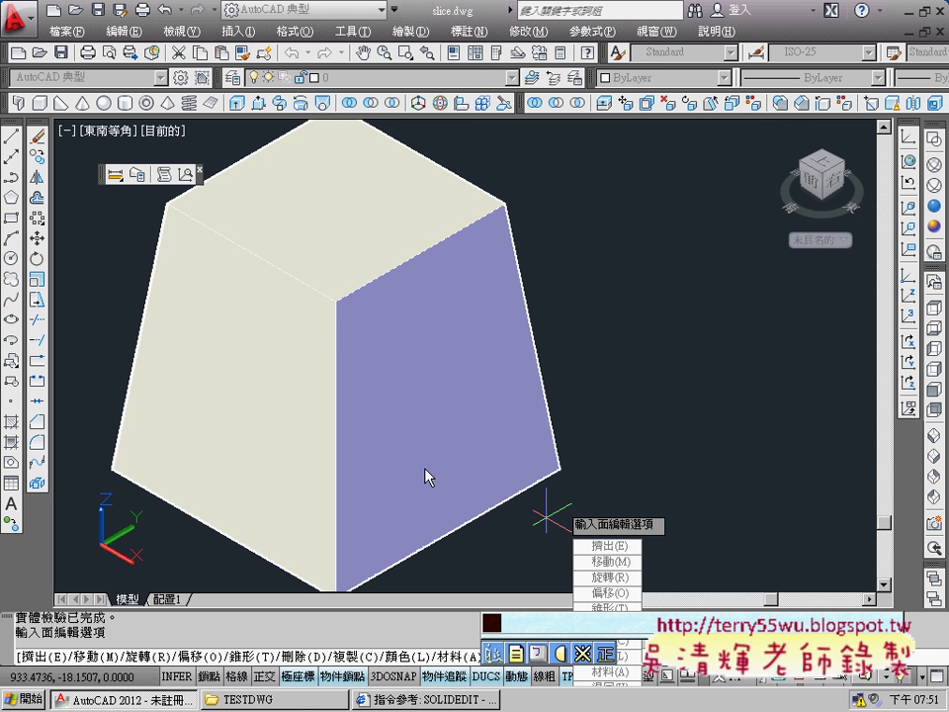
pyautogui.click(934, 442)
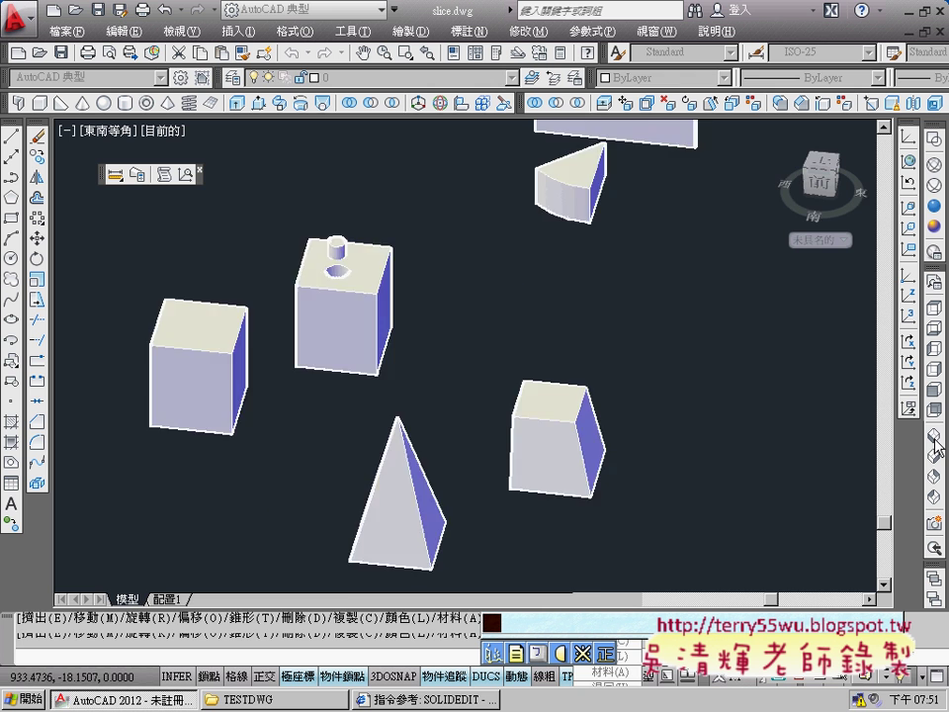
# Switch to the NW Isometric view and zoom and pan in on the tapered block
pyautogui.scroll(1, 544, 372)
pyautogui.scroll(2, 545, 373)
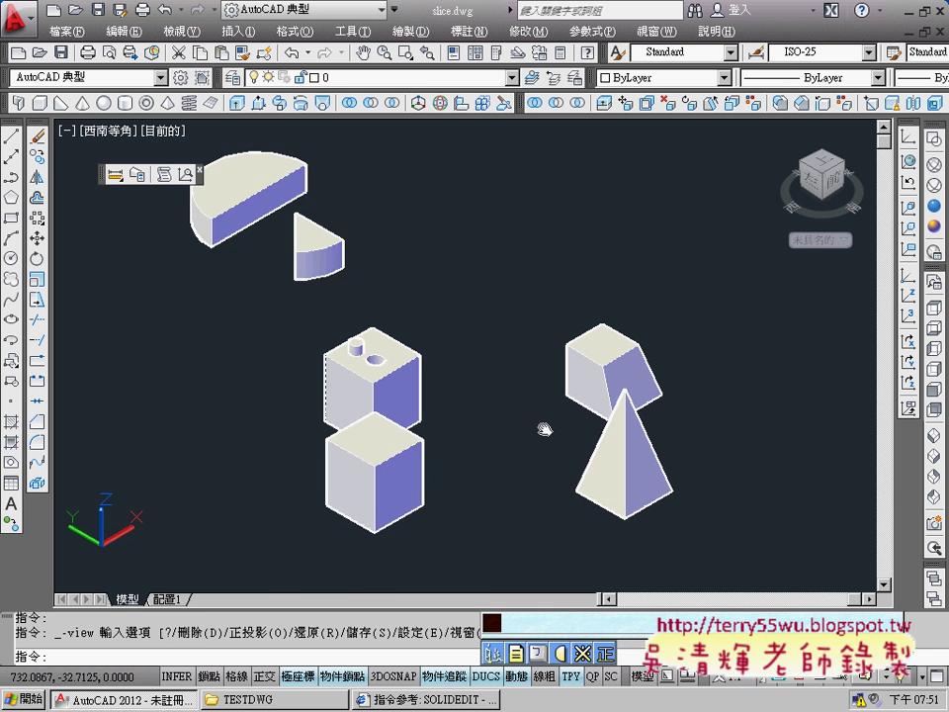
pyautogui.scroll(2, 547, 376)
pyautogui.scroll(2, 554, 416)
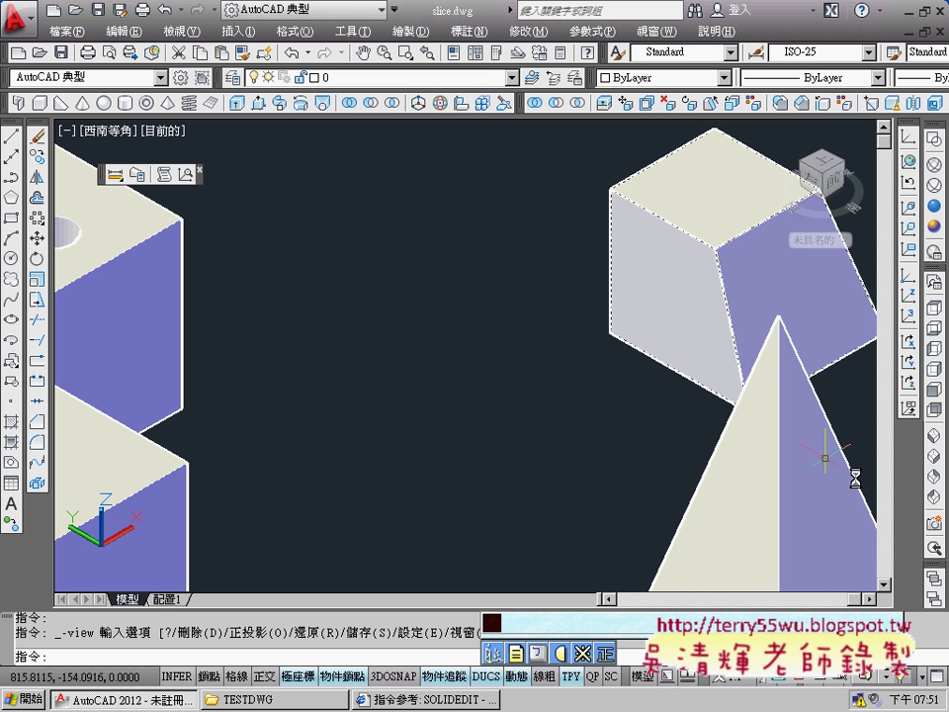
pyautogui.click(934, 502)
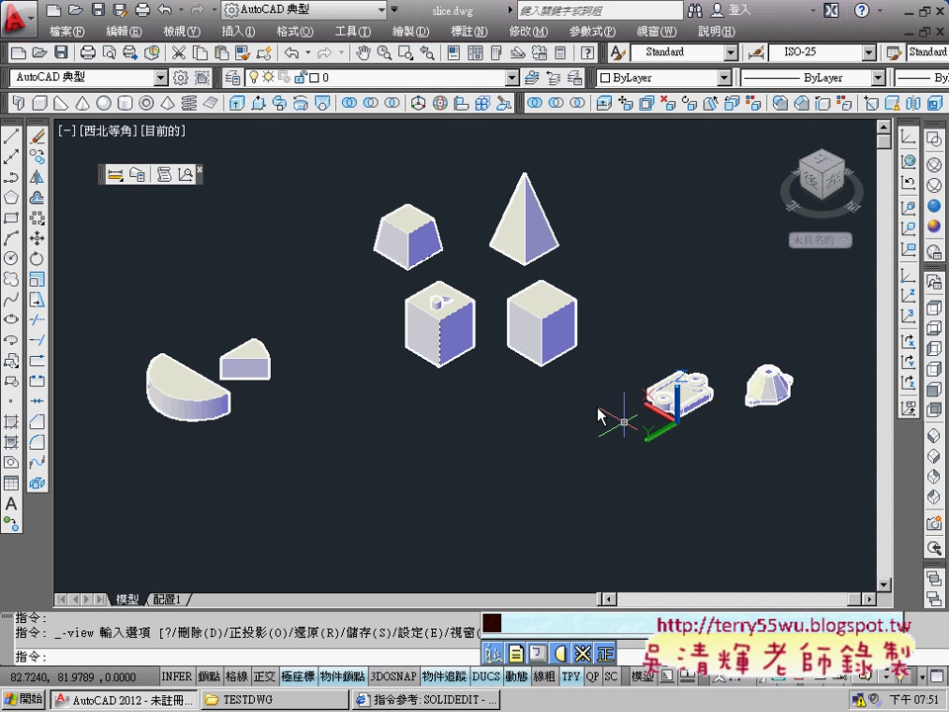
pyautogui.scroll(3, 485, 358)
pyautogui.moveTo(275, 205); pyautogui.dragTo(294, 420, button='middle')
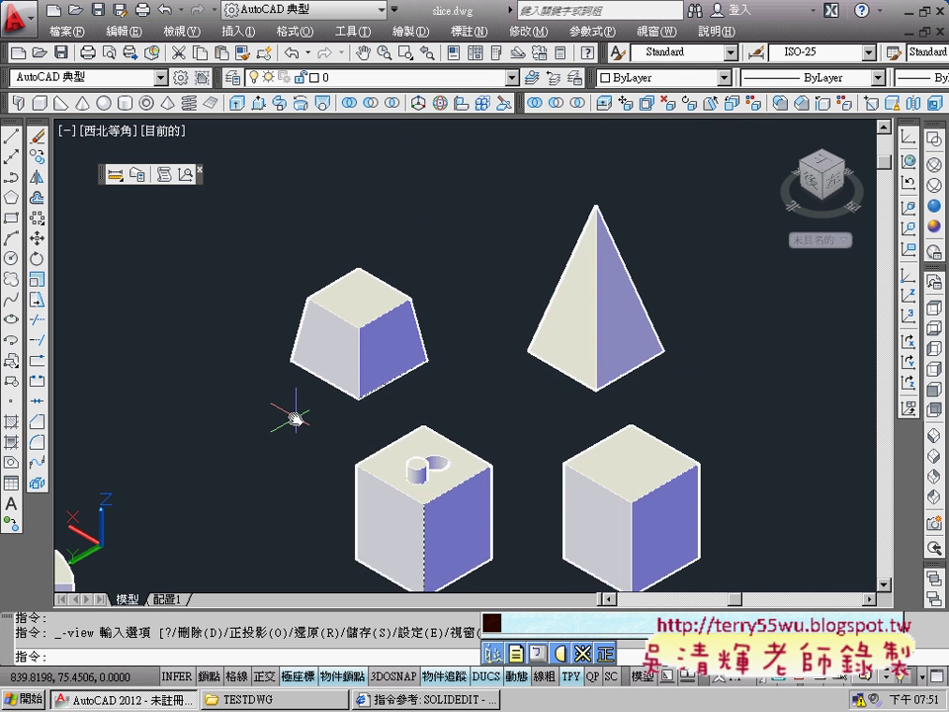
pyautogui.scroll(3, 295, 420)
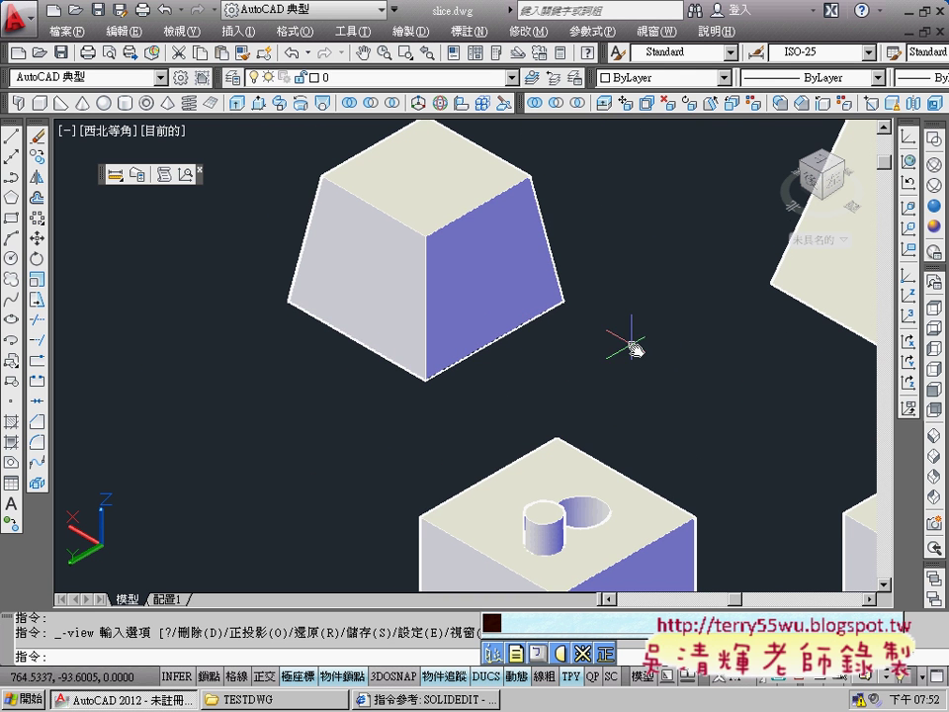
pyautogui.moveTo(633, 348); pyautogui.dragTo(546, 434, button='middle')
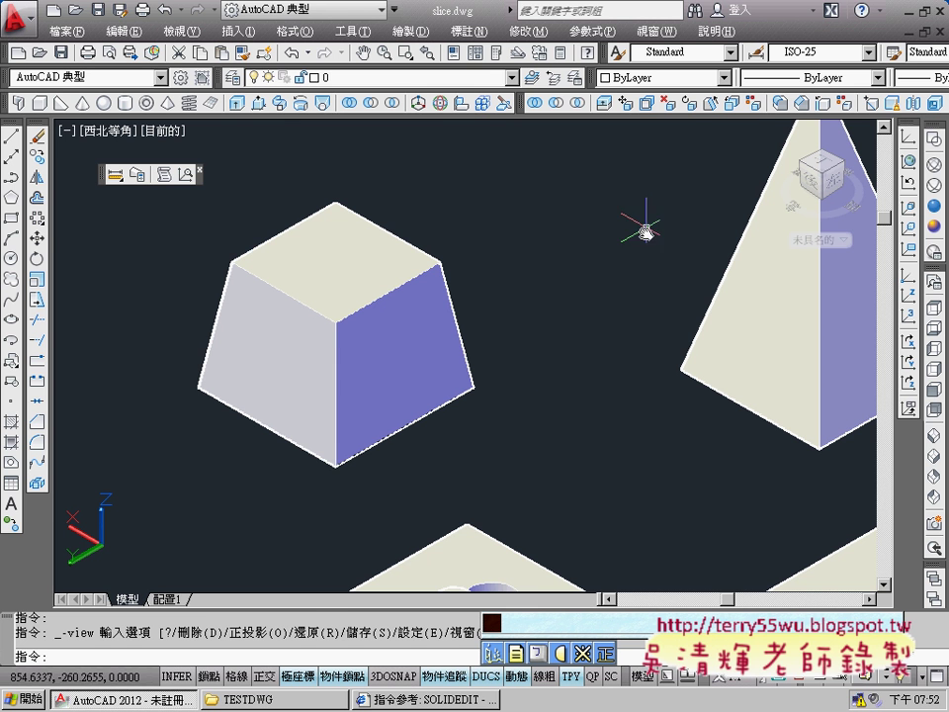
# Rotate the block's right side face -15° about its bottom edge from bottom corner to right corner
pyautogui.click(696, 114)
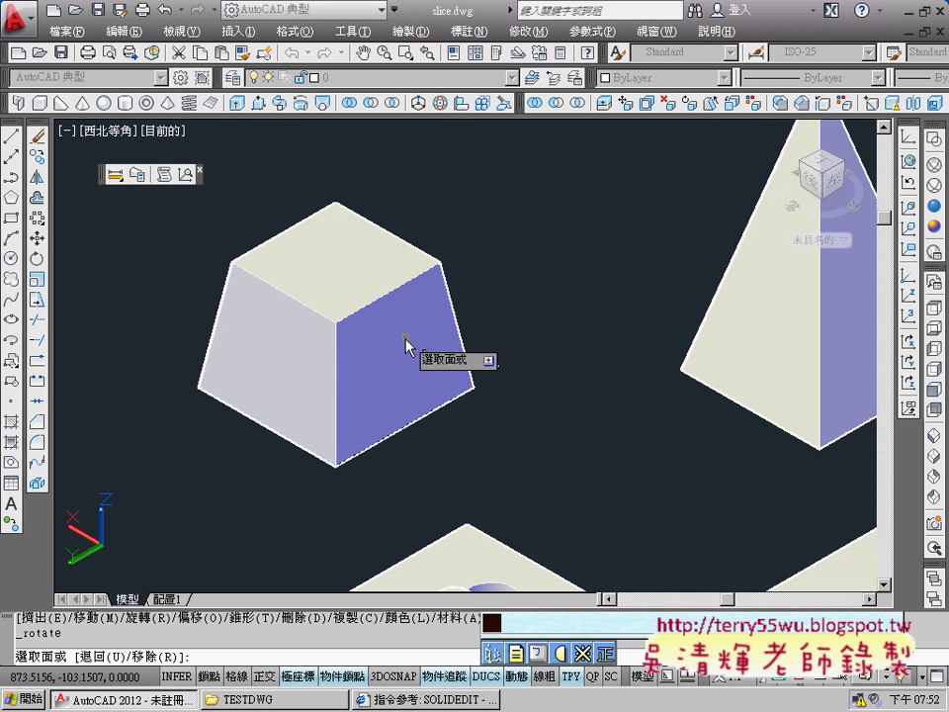
pyautogui.click(406, 340)
pyautogui.press('Return')
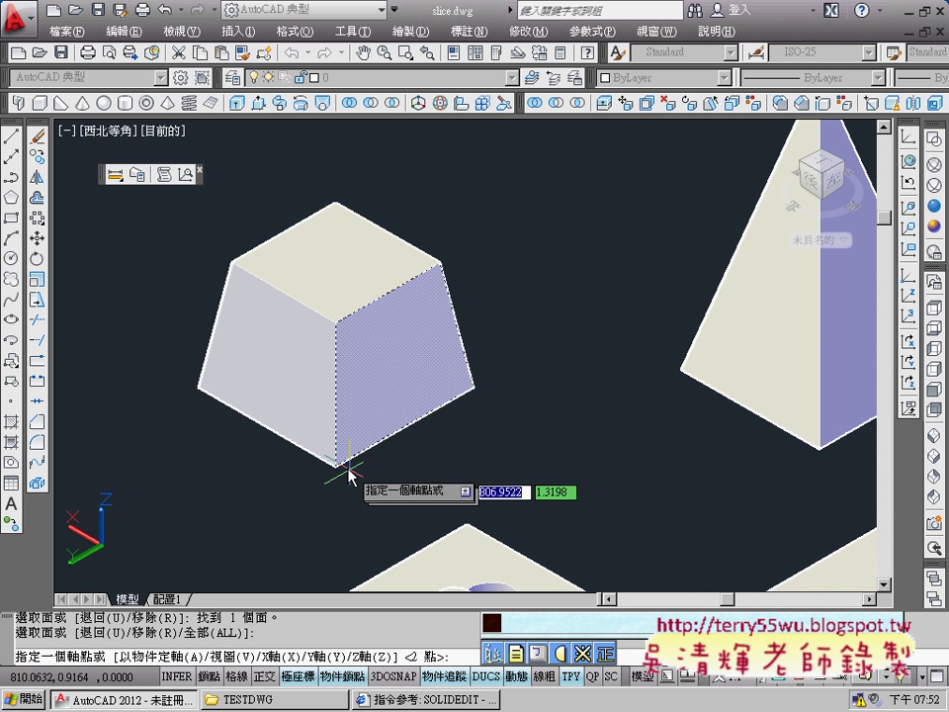
pyautogui.click(337, 464)
pyautogui.click(474, 386)
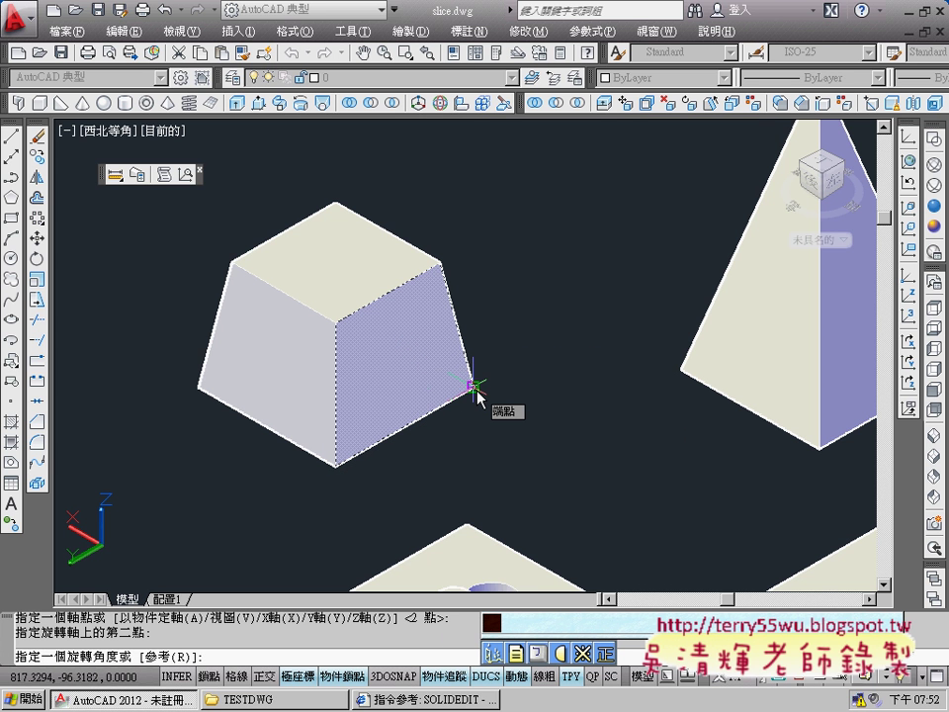
pyautogui.write('-15')
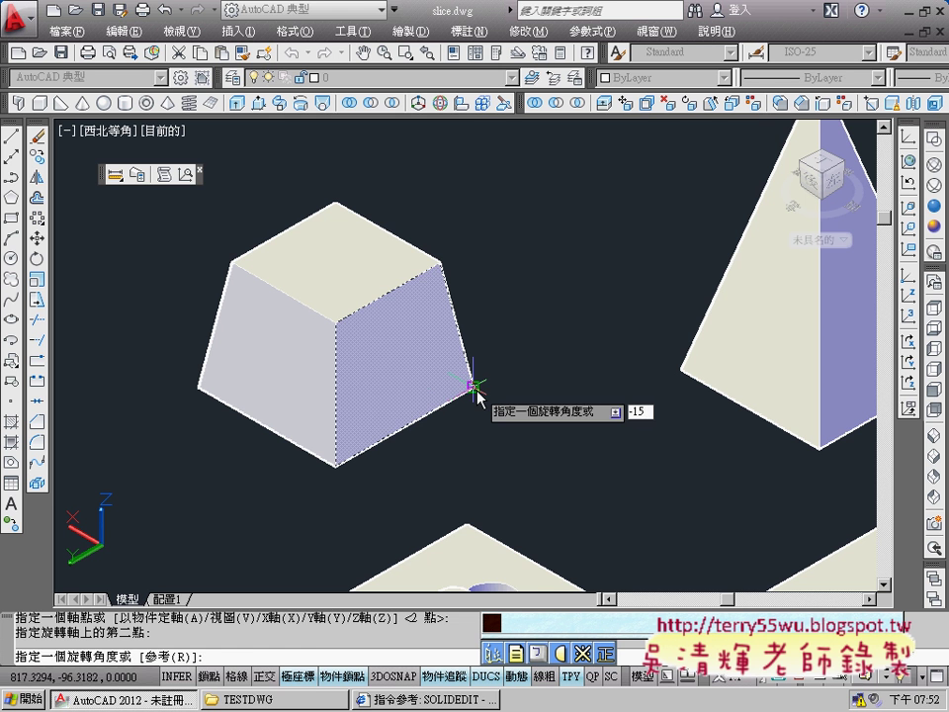
pyautogui.press('Return')
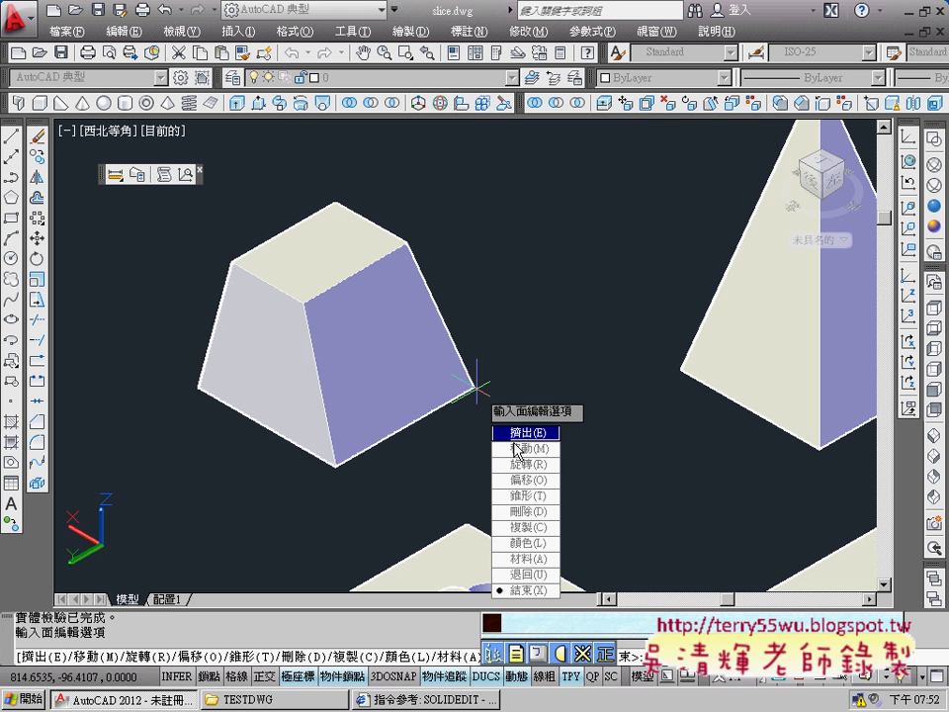
# Rotate the block's left side face 15° about its bottom edge from bottom corner to left corner
pyautogui.click(521, 463)
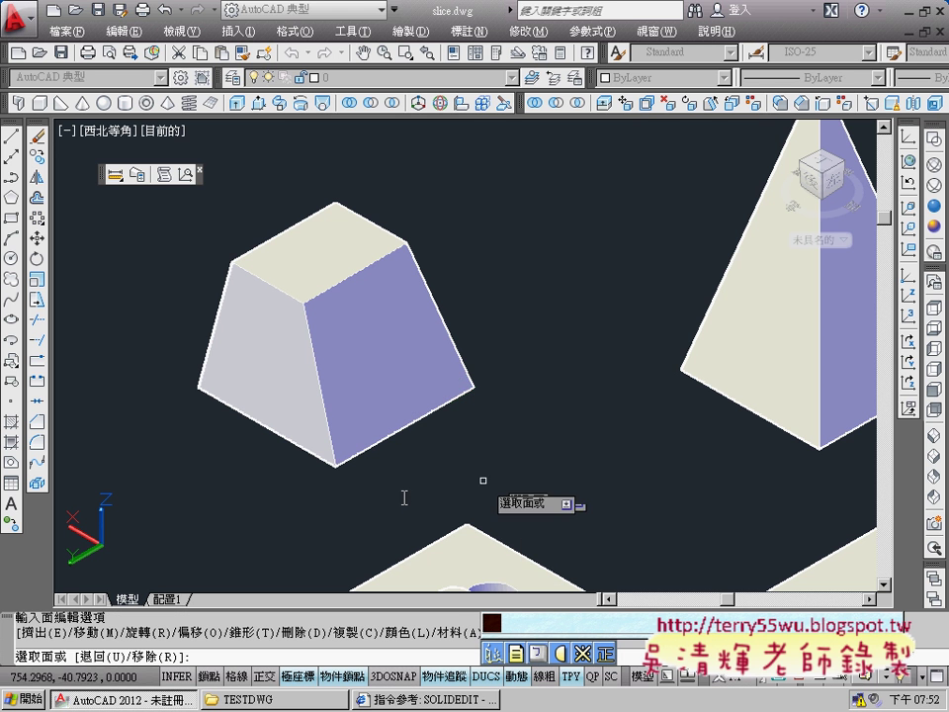
pyautogui.click(316, 436)
pyautogui.press('Return')
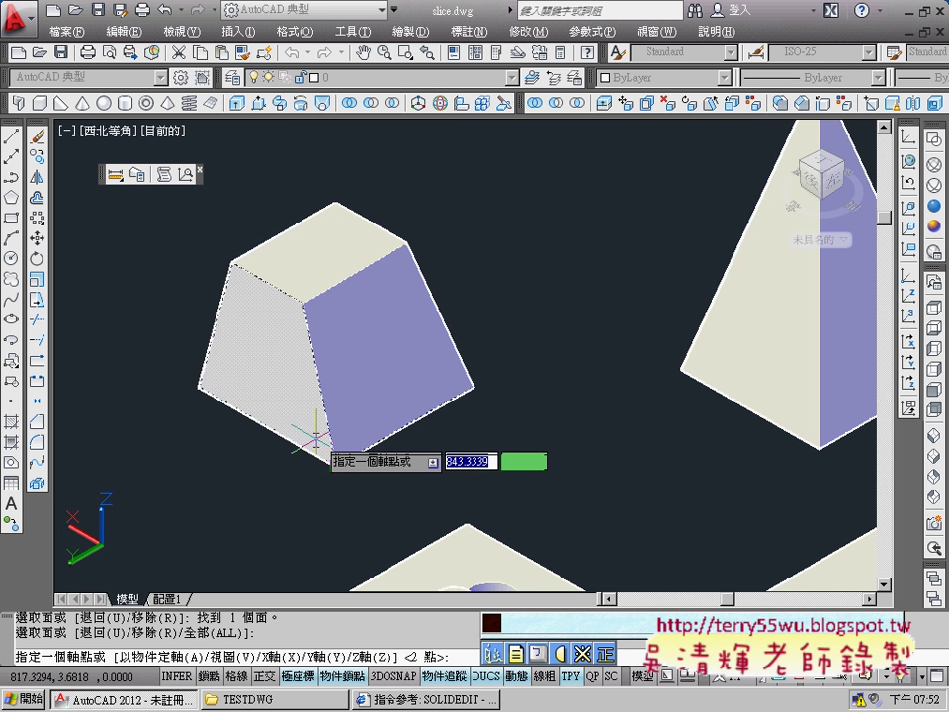
pyautogui.click(336, 463)
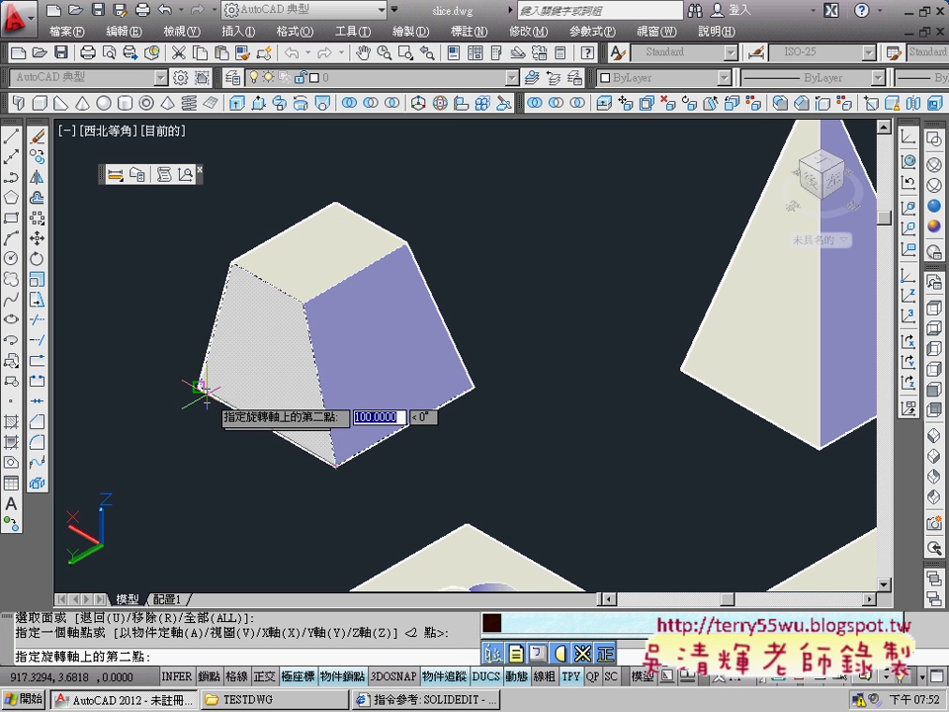
pyautogui.click(199, 385)
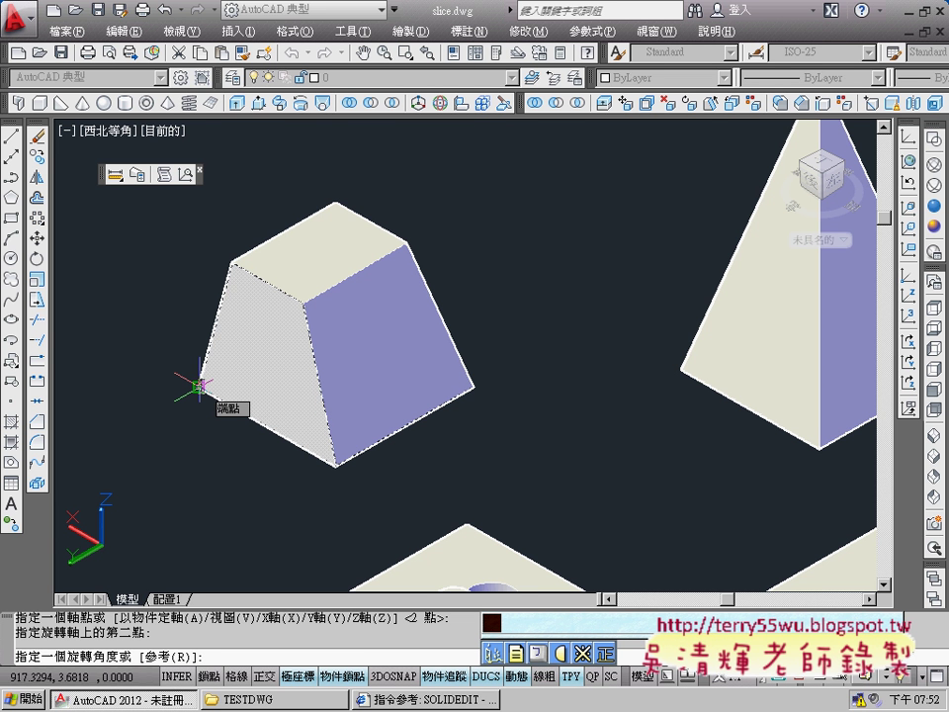
pyautogui.write('15')
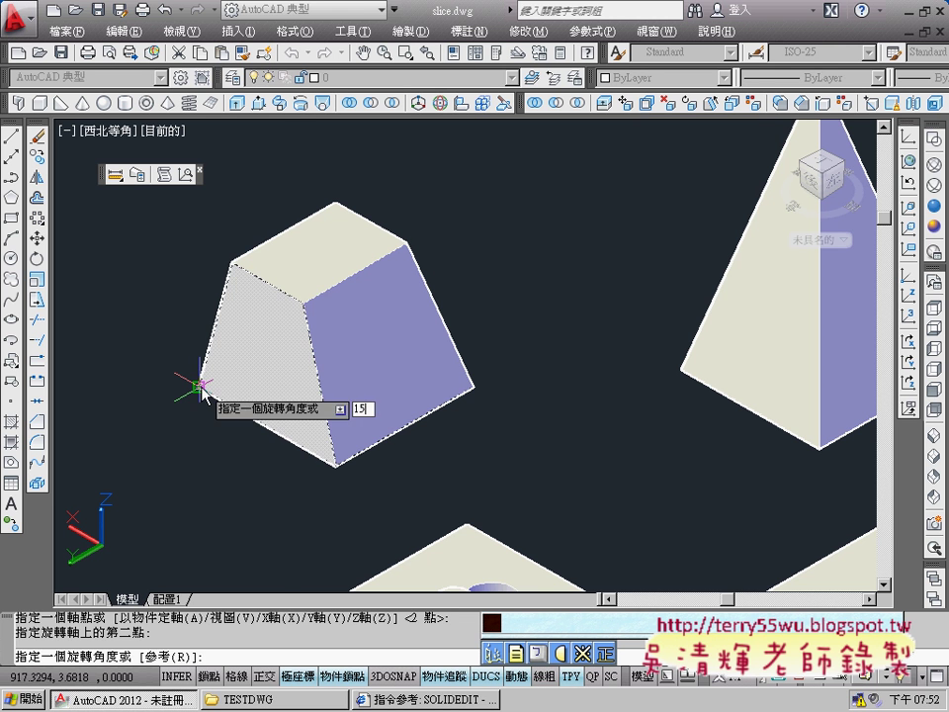
pyautogui.press('Return')
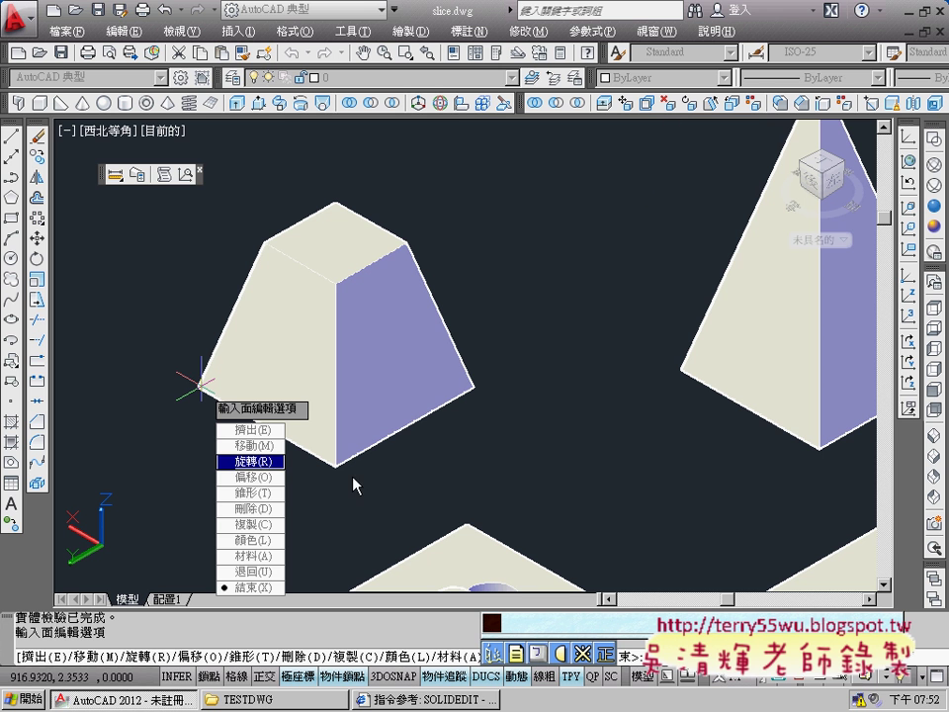
# Delete the block's small top face so the four sides meet at a point
pyautogui.click(252, 508)
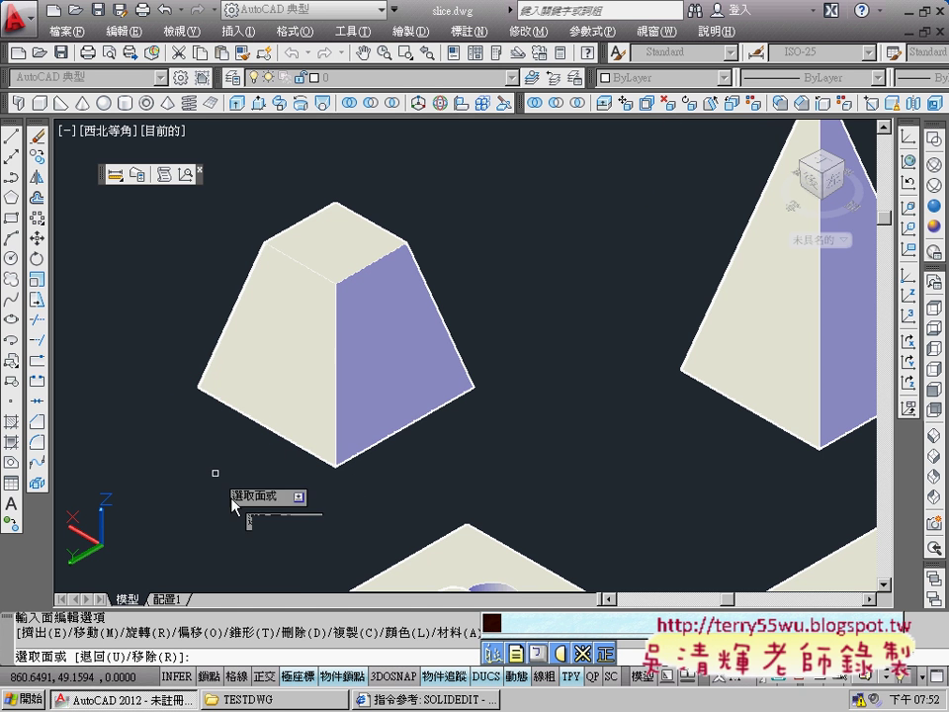
pyautogui.click(322, 247)
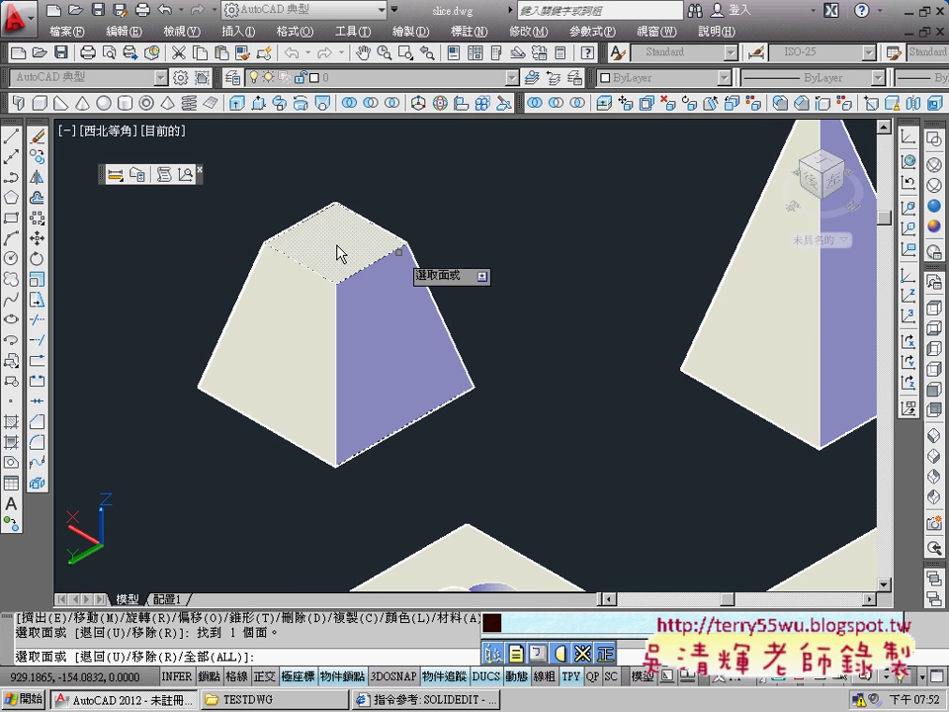
pyautogui.press('Return')
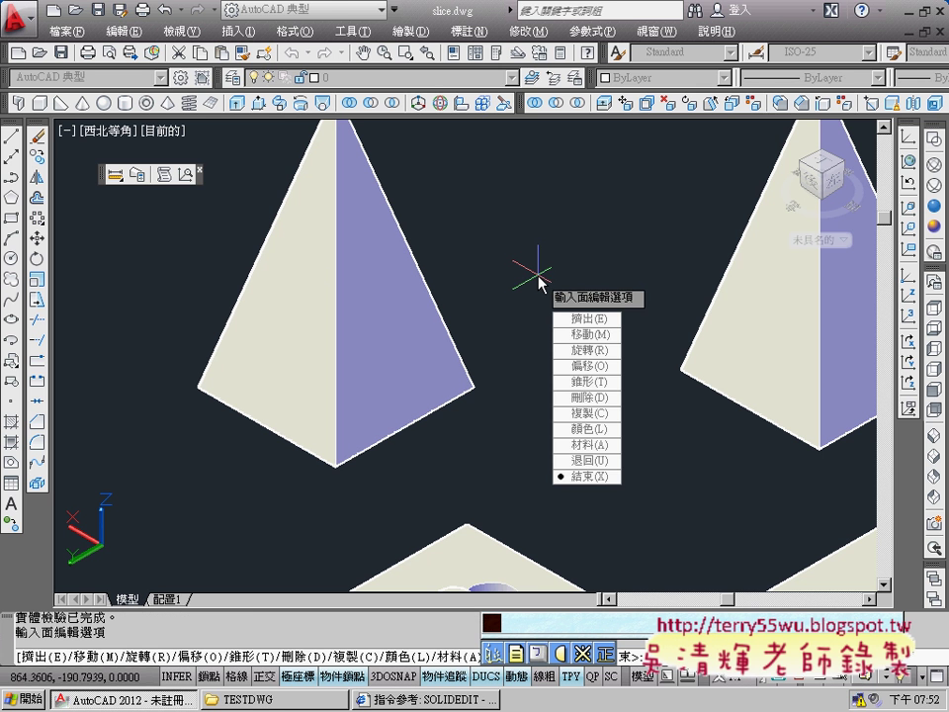
pyautogui.click(560, 478)
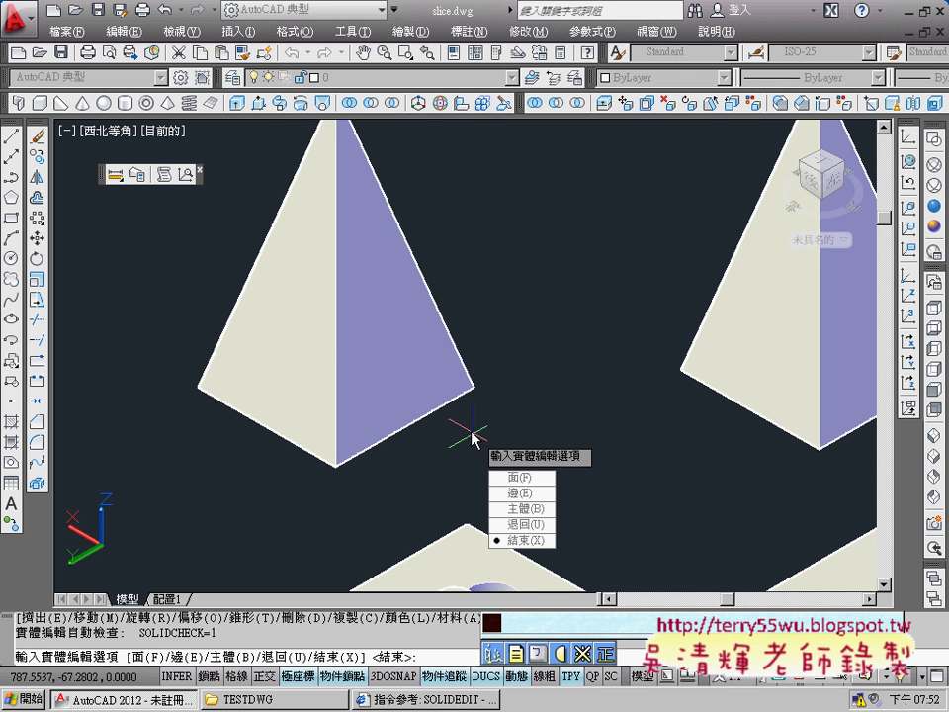
# Exit SOLIDEDIT and zoom out to show both pyramids side by side
pyautogui.click(522, 541)
pyautogui.scroll(-3, 530, 413)
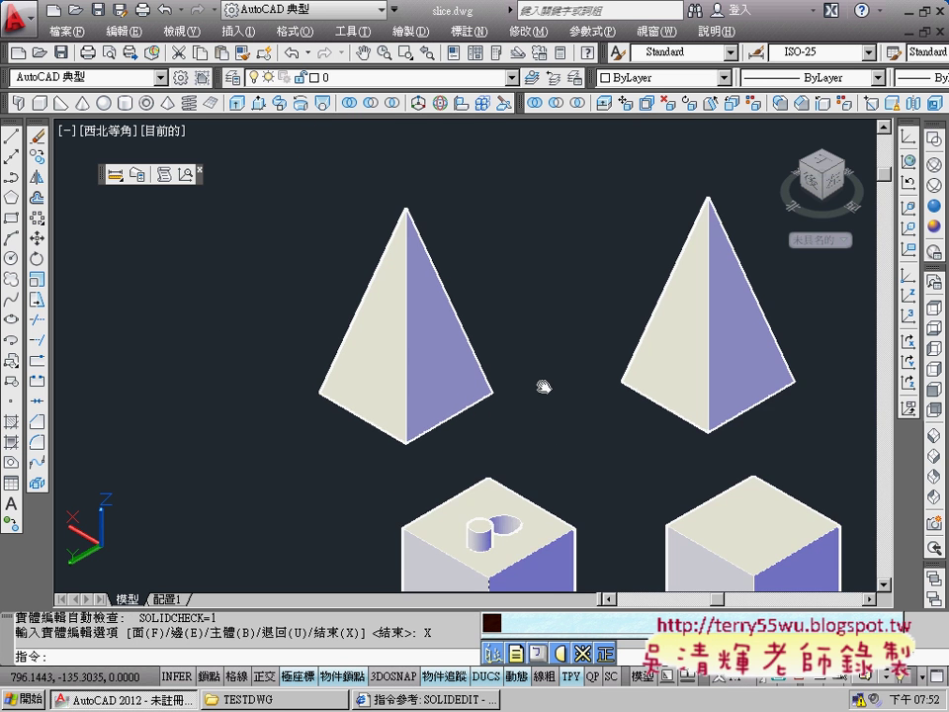
pyautogui.moveTo(545, 385); pyautogui.dragTo(547, 436, button='middle')
pyautogui.moveTo(408, 327)
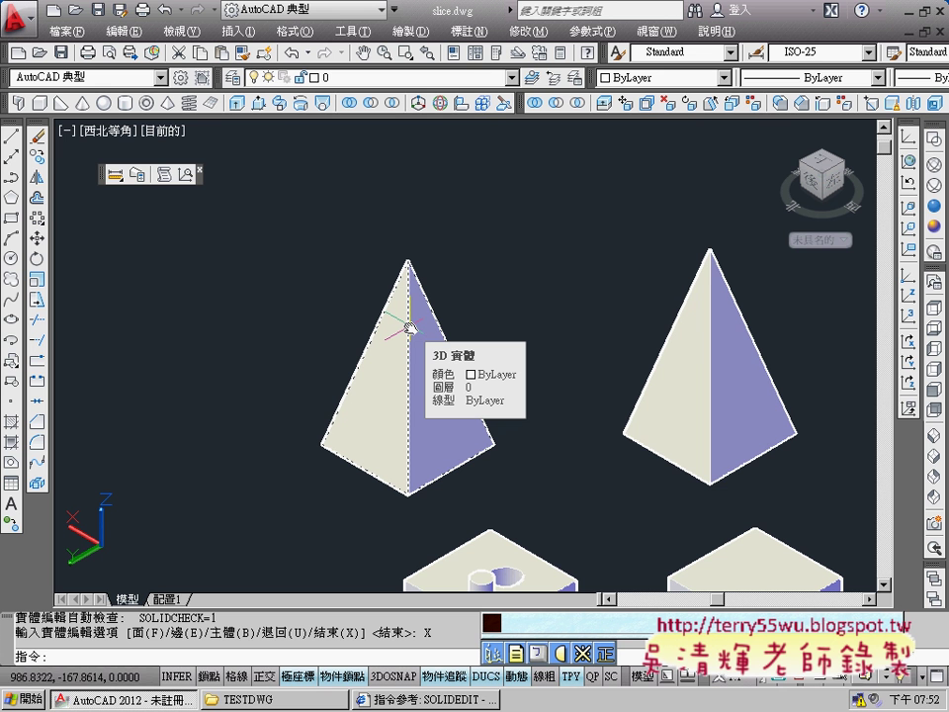